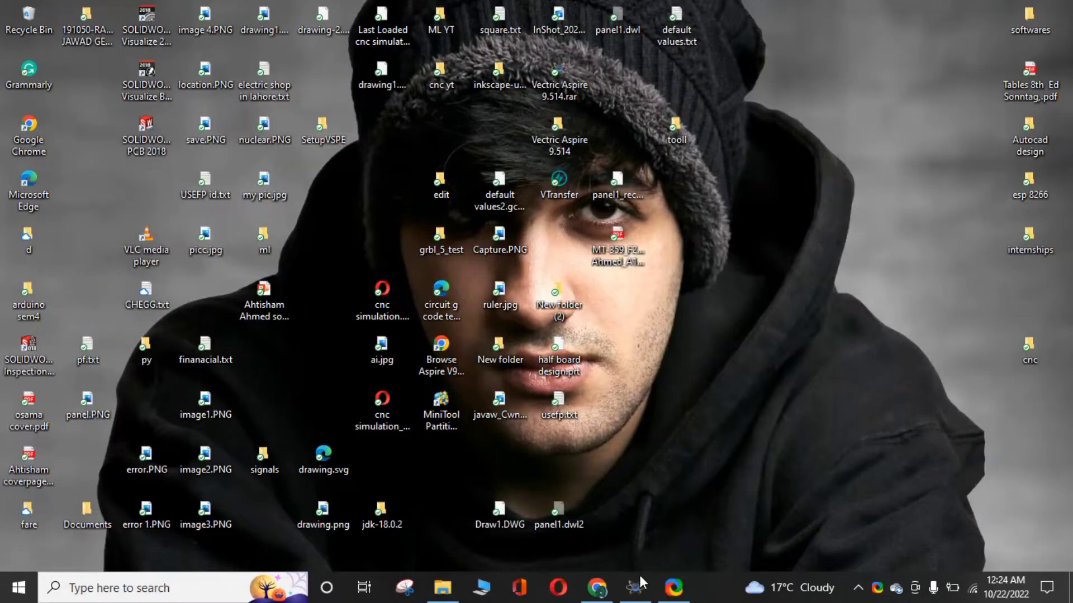
Restore the Proteus 8 Professional home page window from the taskbar
{"action": "left_click", "coordinate": [636, 588]}
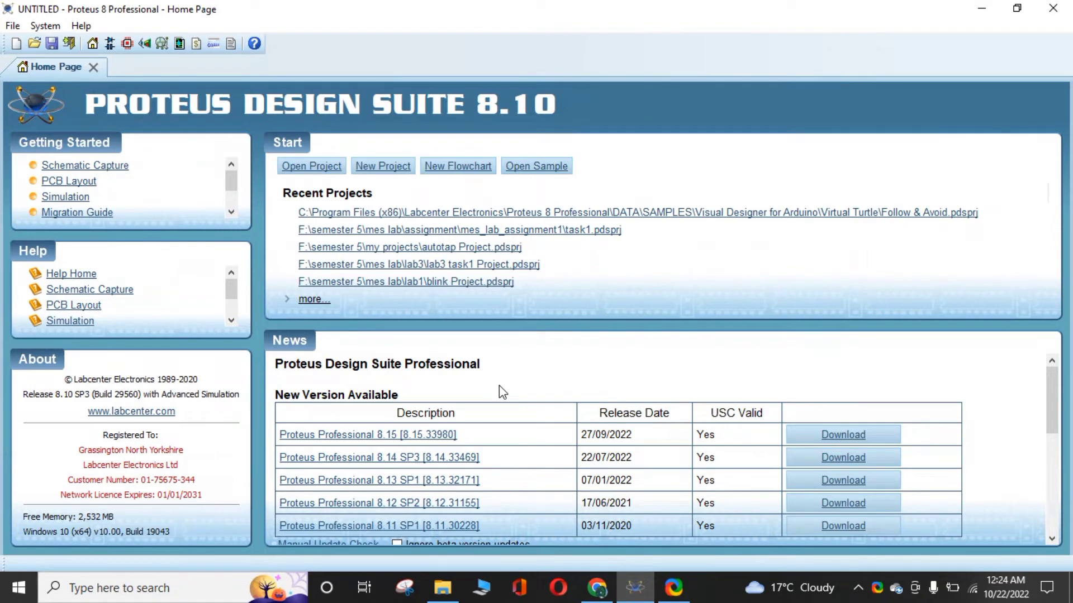
Open the 'Virtual Turtle - Follow & Avoid' sample project, found by searching 'turt'
{"action": "left_click", "coordinate": [11, 26]}
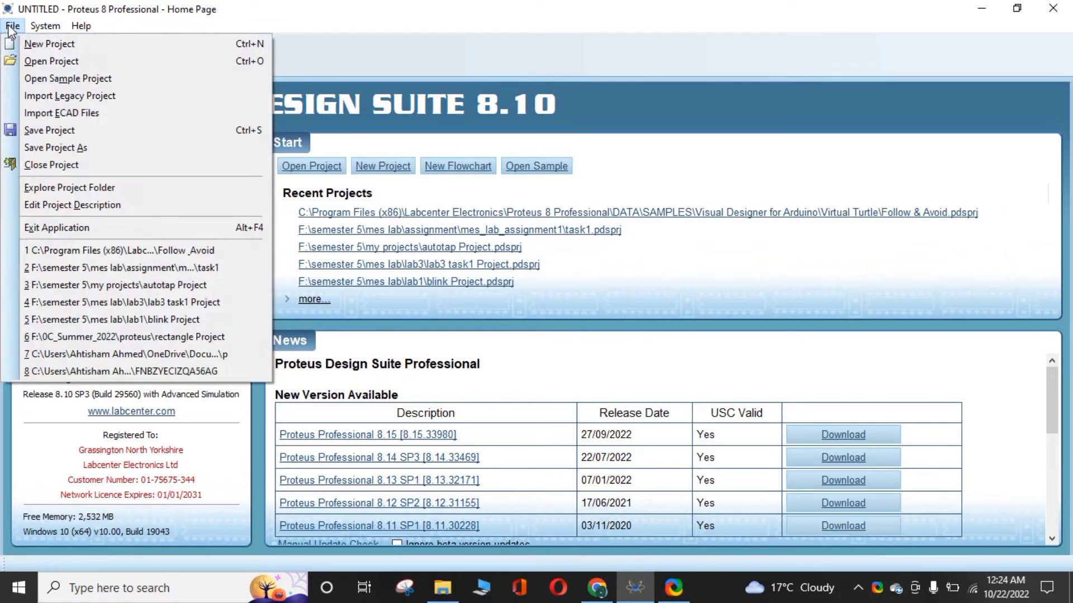
{"action": "left_click", "coordinate": [22, 80]}
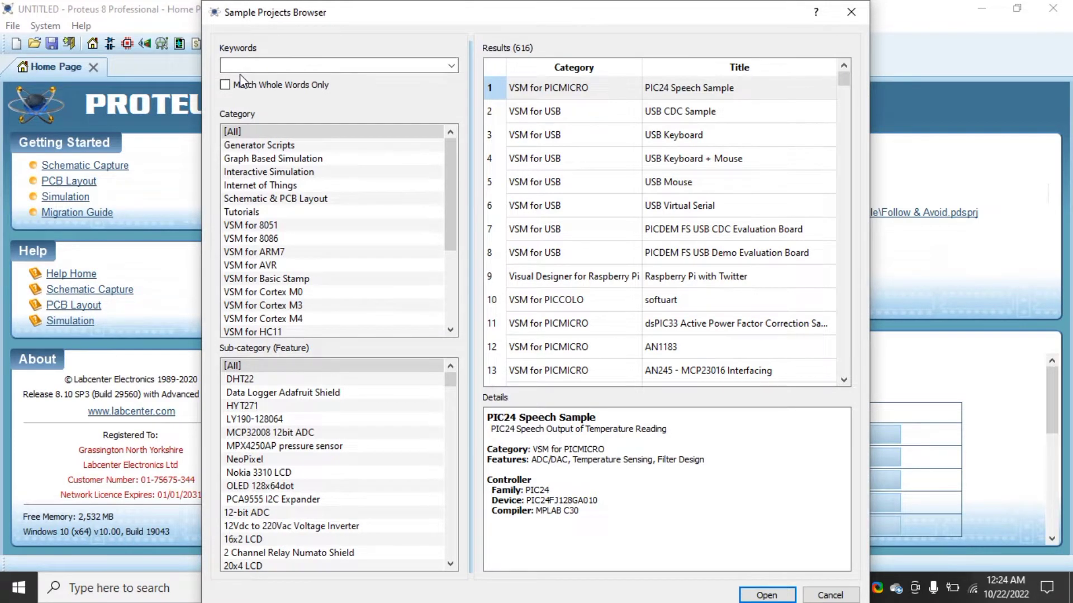
{"action": "type", "text": "tu"}
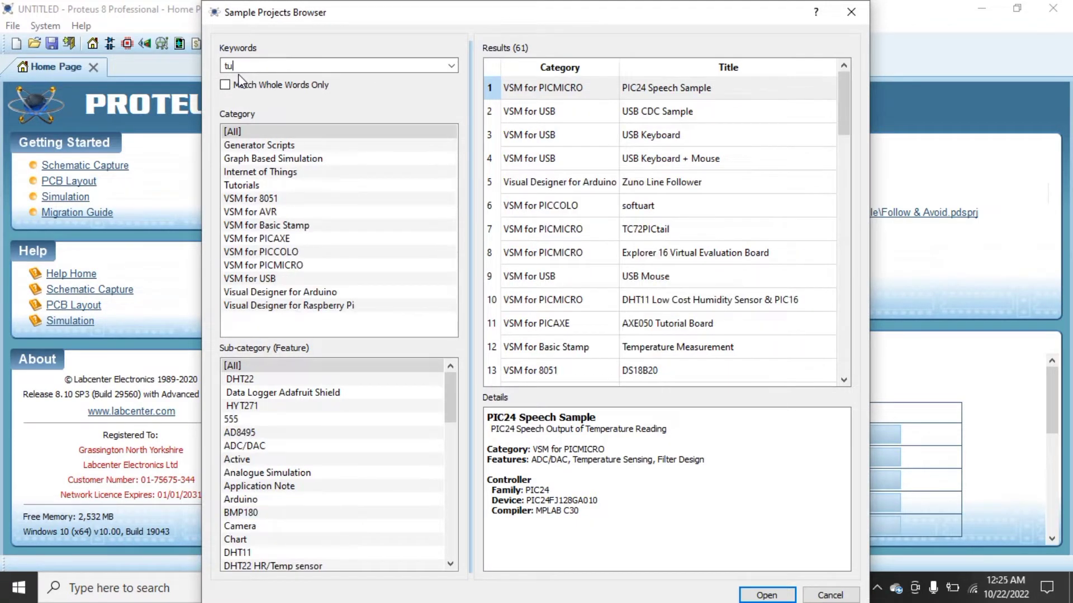
{"action": "type", "text": "rt"}
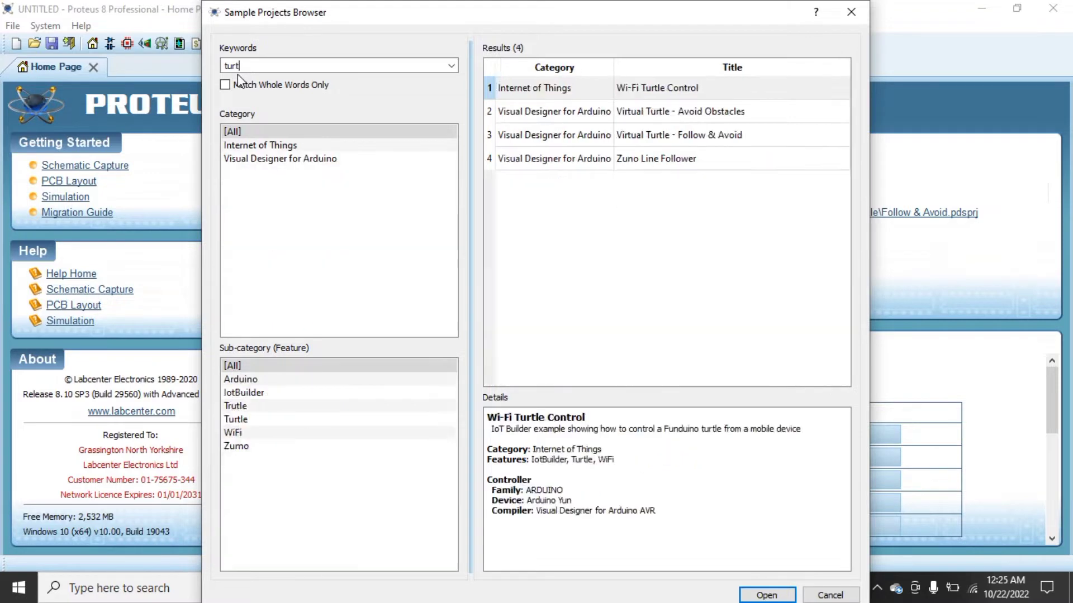
{"action": "type", "text": "el"}
{"action": "key", "text": "BackSpace"}
{"action": "key", "text": "BackSpace"}
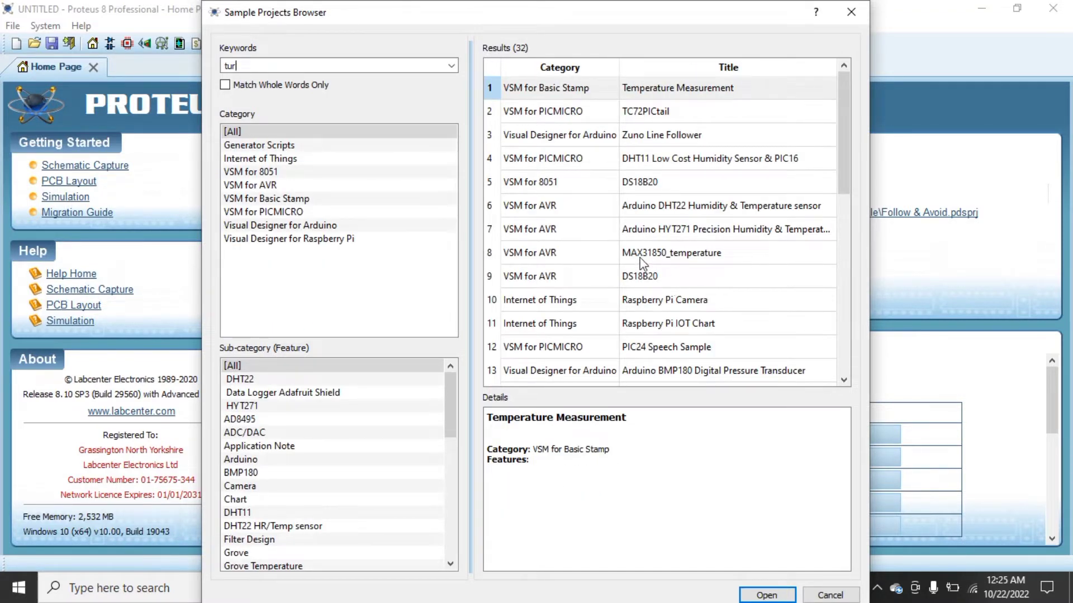
{"action": "type", "text": "t"}
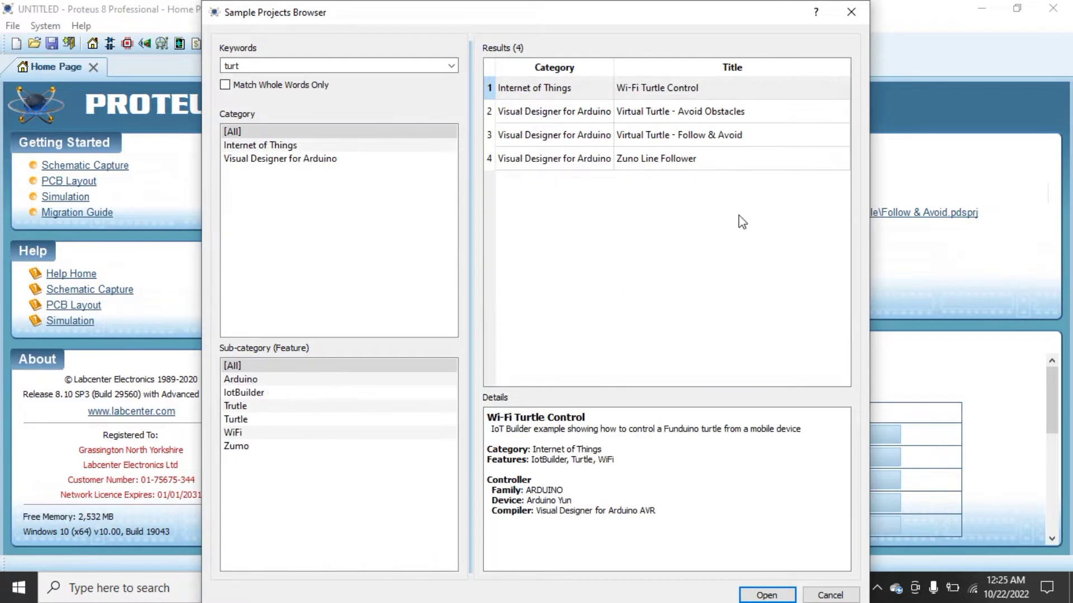
{"action": "left_click", "coordinate": [674, 138]}
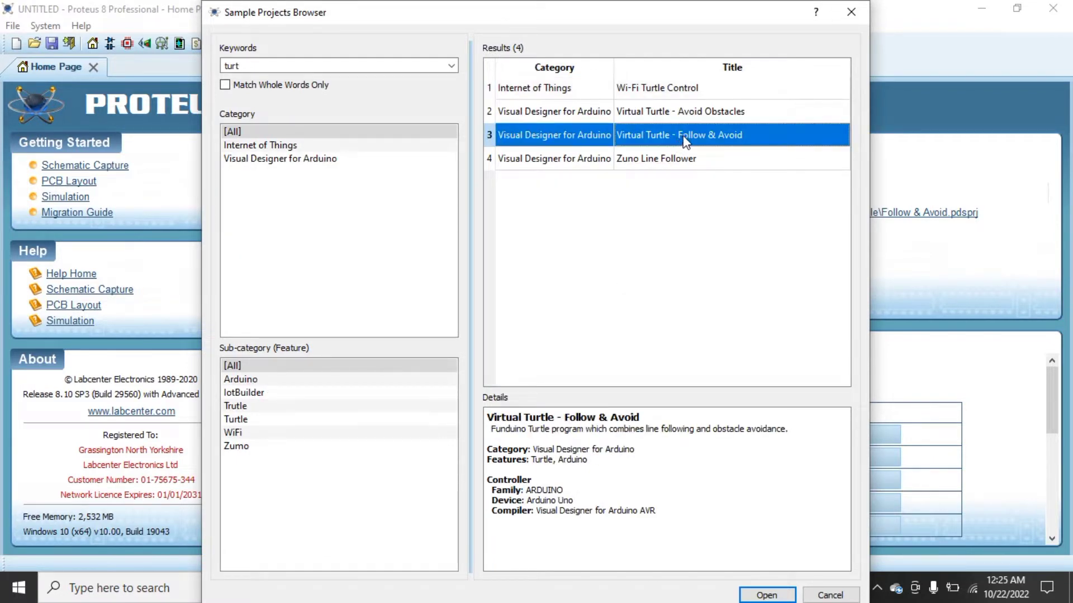
{"action": "double_click", "coordinate": [686, 139]}
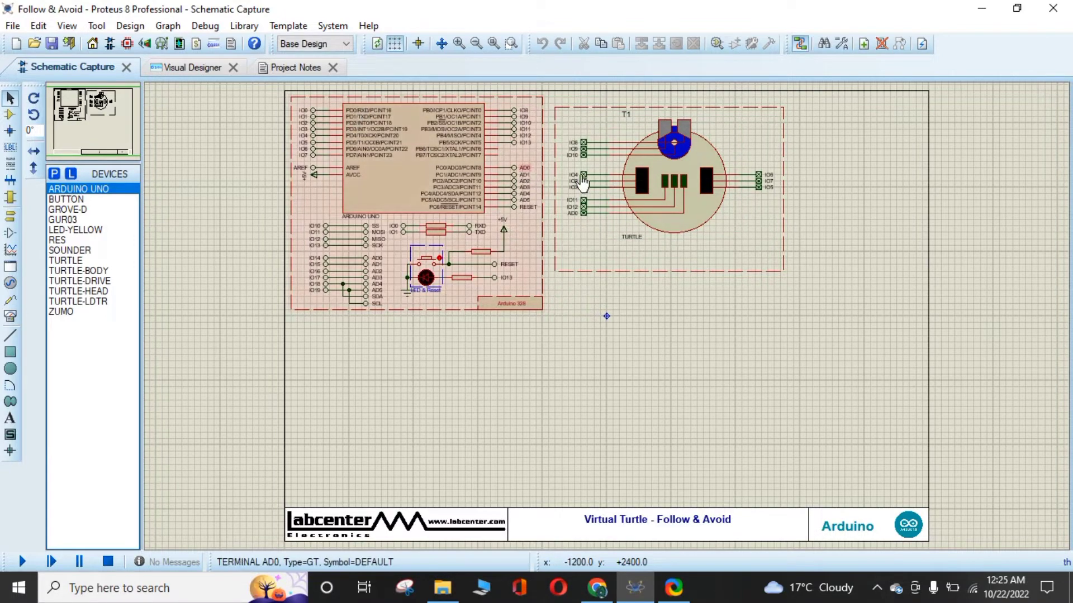
Browse the sample's flowchart program in the Visual Designer
{"action": "left_click", "coordinate": [193, 70]}
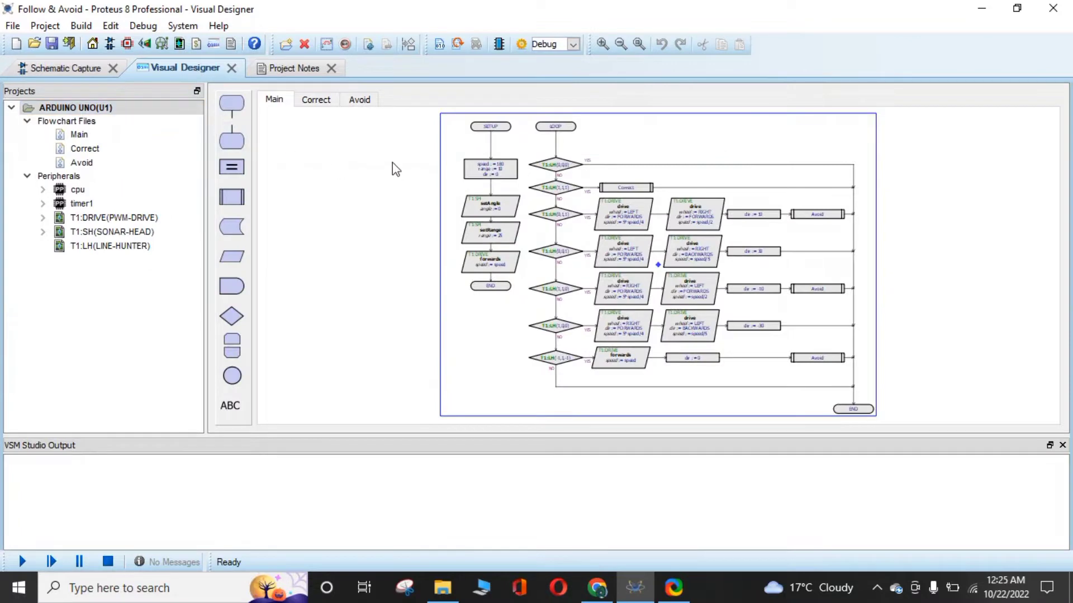
{"action": "scroll", "coordinate": [541, 182], "scroll_direction": "up", "scroll_amount": 3}
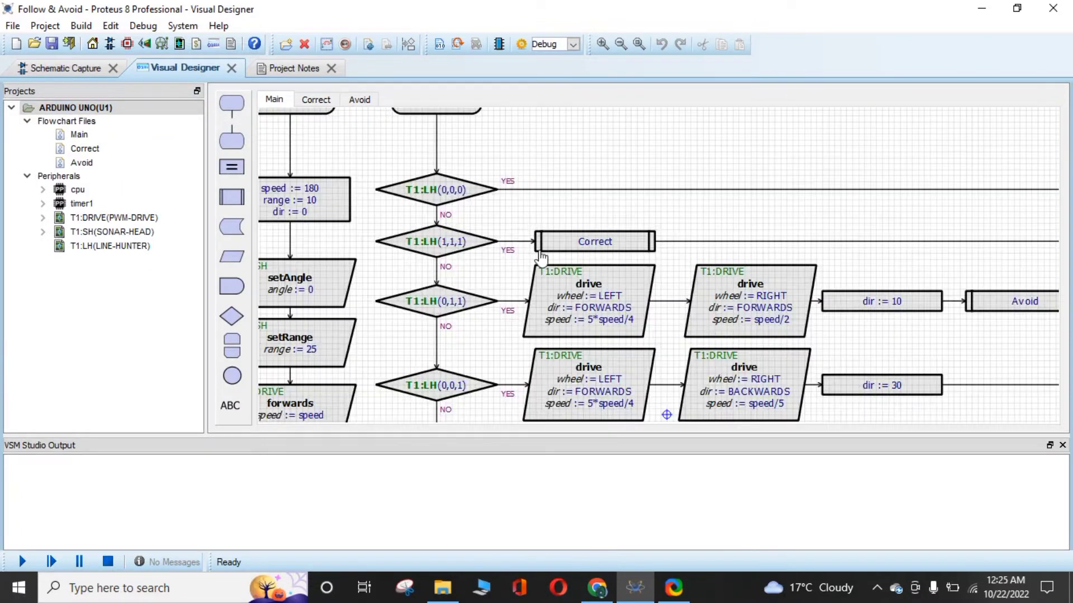
{"action": "scroll", "coordinate": [611, 257], "scroll_direction": "down", "scroll_amount": 1}
{"action": "scroll", "coordinate": [558, 279], "scroll_direction": "up", "scroll_amount": 1}
{"action": "scroll", "coordinate": [447, 262], "scroll_direction": "down", "scroll_amount": 1}
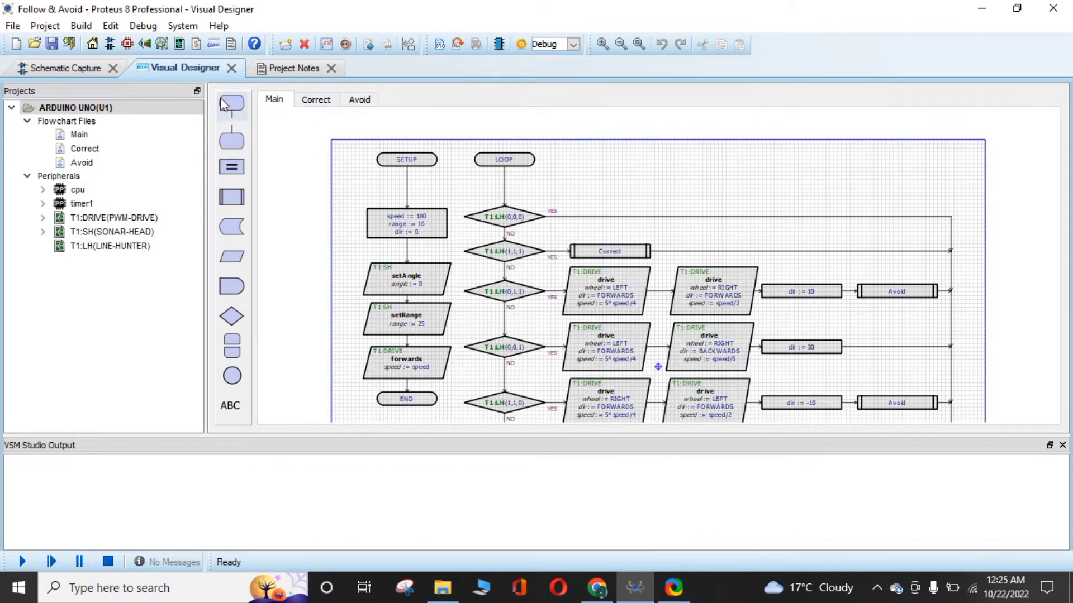
Look through the project's Project Notes
{"action": "left_click", "coordinate": [293, 70]}
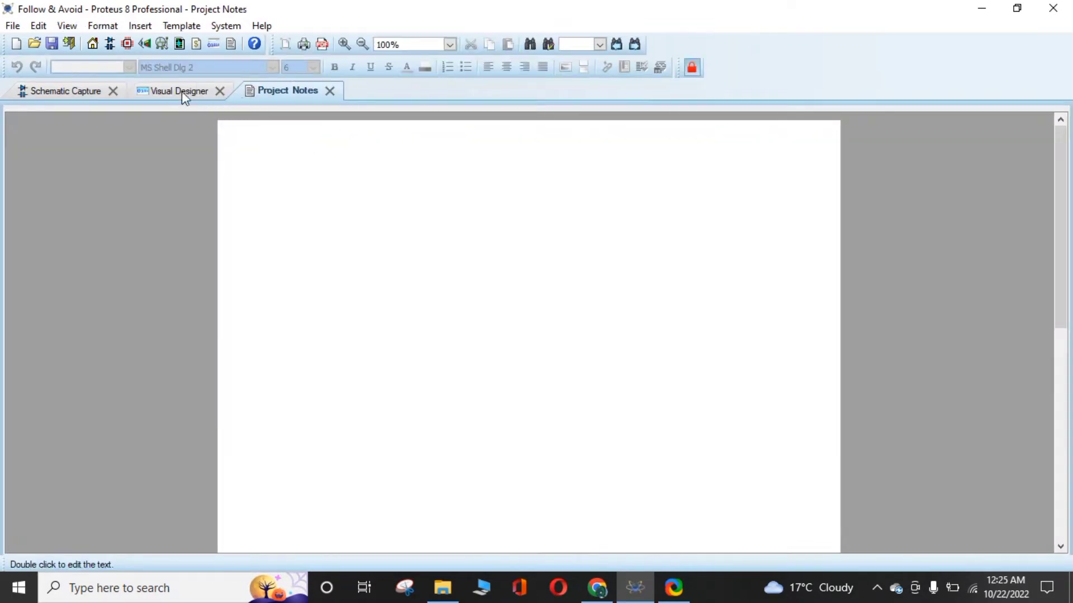
{"action": "scroll", "coordinate": [327, 229], "scroll_direction": "down", "scroll_amount": 3}
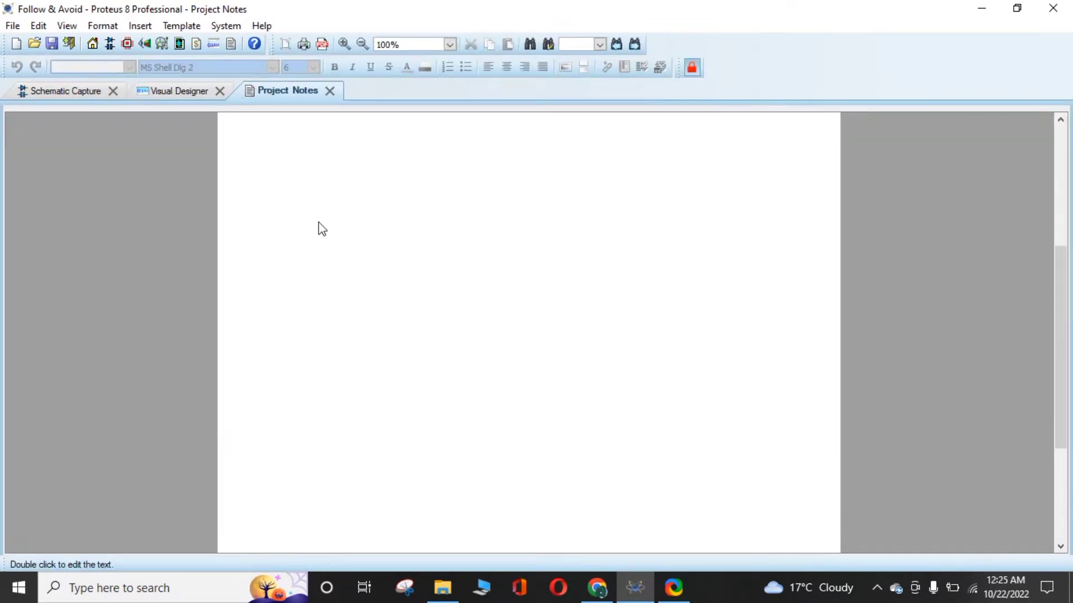
{"action": "scroll", "coordinate": [313, 215], "scroll_direction": "up", "scroll_amount": 2}
{"action": "scroll", "coordinate": [303, 200], "scroll_direction": "up", "scroll_amount": 1}
{"action": "left_click", "coordinate": [73, 94]}
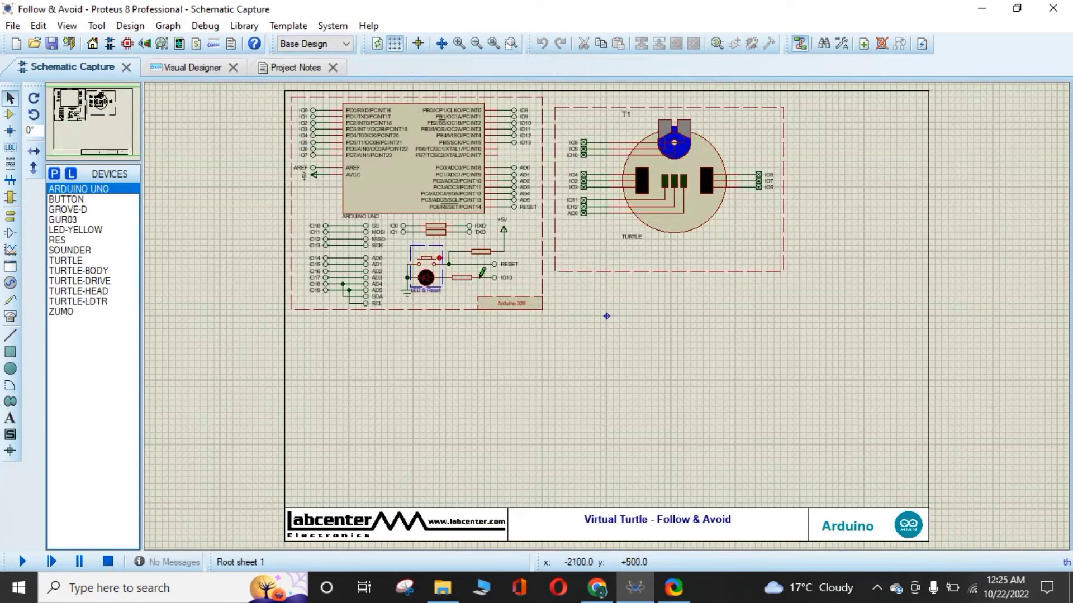
{"action": "scroll", "coordinate": [612, 323], "scroll_direction": "up", "scroll_amount": 1}
{"action": "scroll", "coordinate": [615, 324], "scroll_direction": "up", "scroll_amount": 1}
{"action": "scroll", "coordinate": [606, 320], "scroll_direction": "up", "scroll_amount": 1}
{"action": "scroll", "coordinate": [605, 320], "scroll_direction": "down", "scroll_amount": 1}
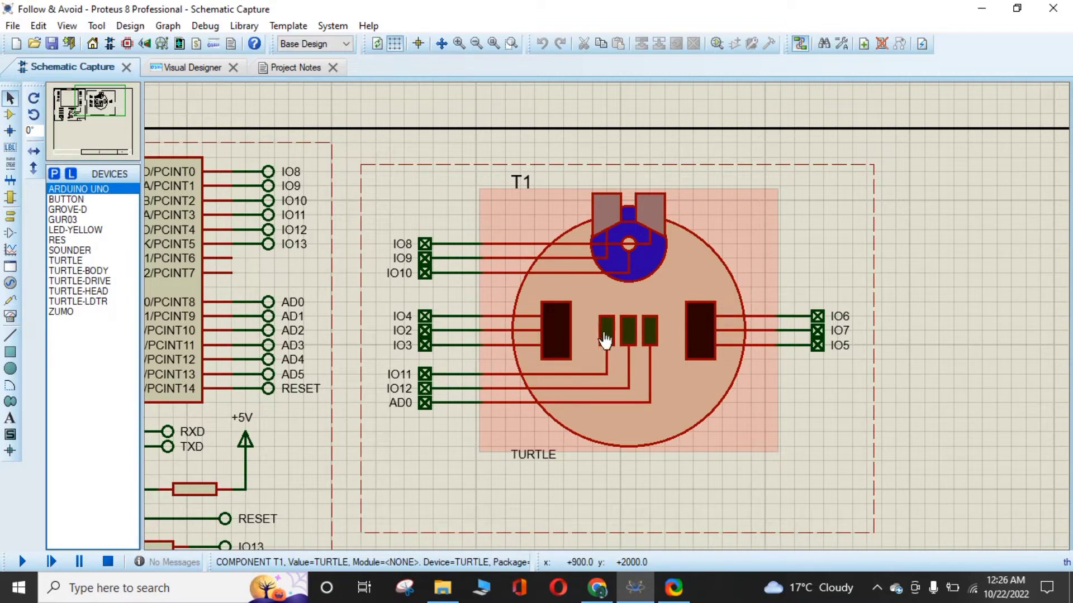
{"action": "scroll", "coordinate": [553, 297], "scroll_direction": "down", "scroll_amount": 2}
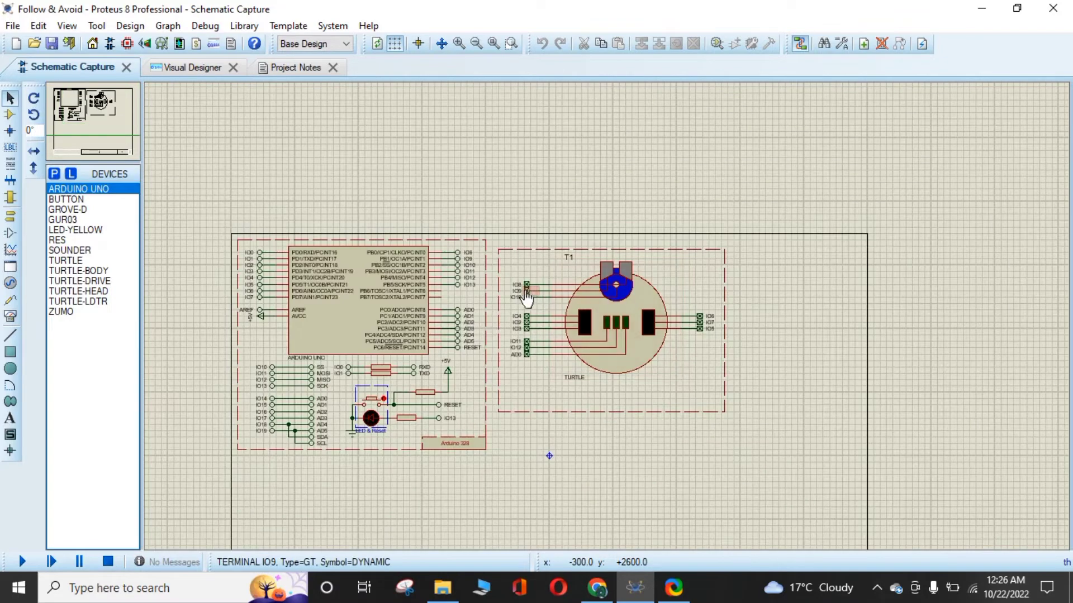
{"action": "scroll", "coordinate": [644, 343], "scroll_direction": "up", "scroll_amount": 1}
{"action": "scroll", "coordinate": [644, 343], "scroll_direction": "up", "scroll_amount": 1}
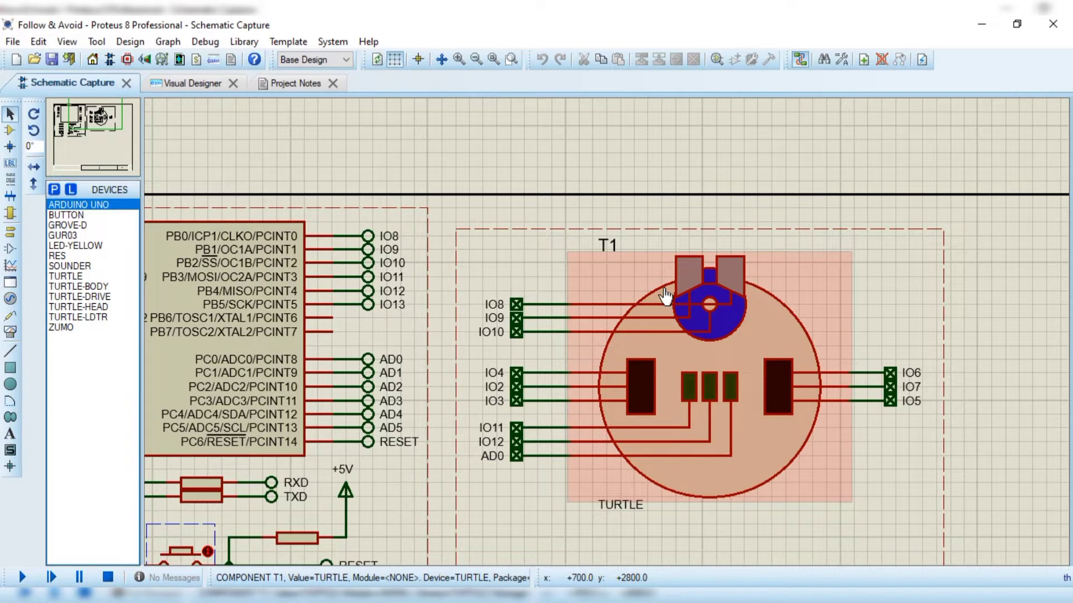
{"action": "scroll", "coordinate": [635, 378], "scroll_direction": "up", "scroll_amount": 1}
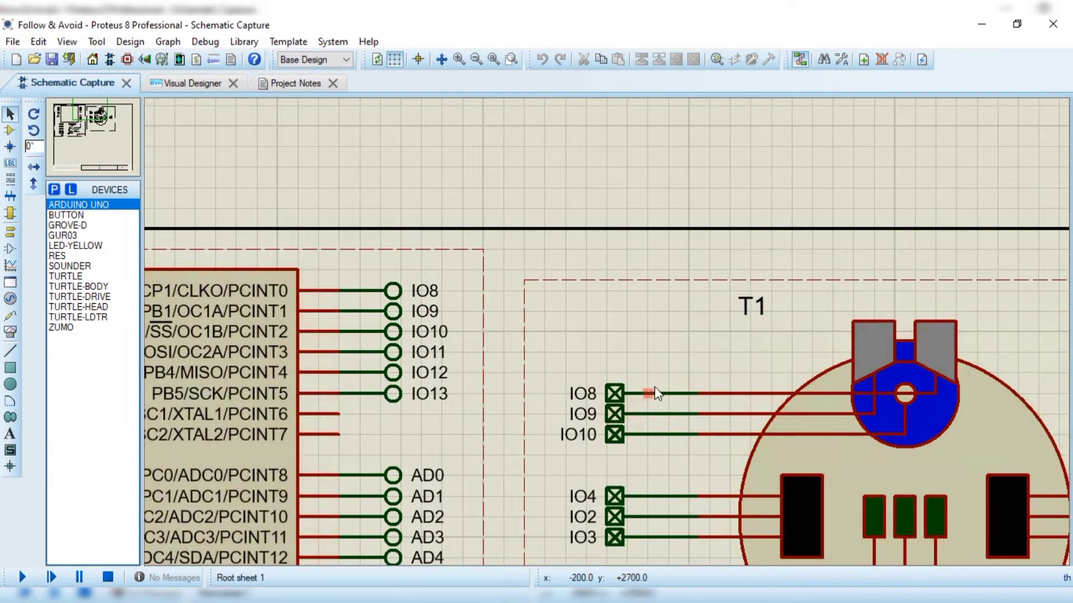
Place a DC generator beside the IO8 line and wire it to the turtle's sonar trigger pin
{"action": "right_click", "coordinate": [670, 402]}
{"action": "right_click", "coordinate": [671, 402]}
{"action": "left_click", "coordinate": [10, 300]}
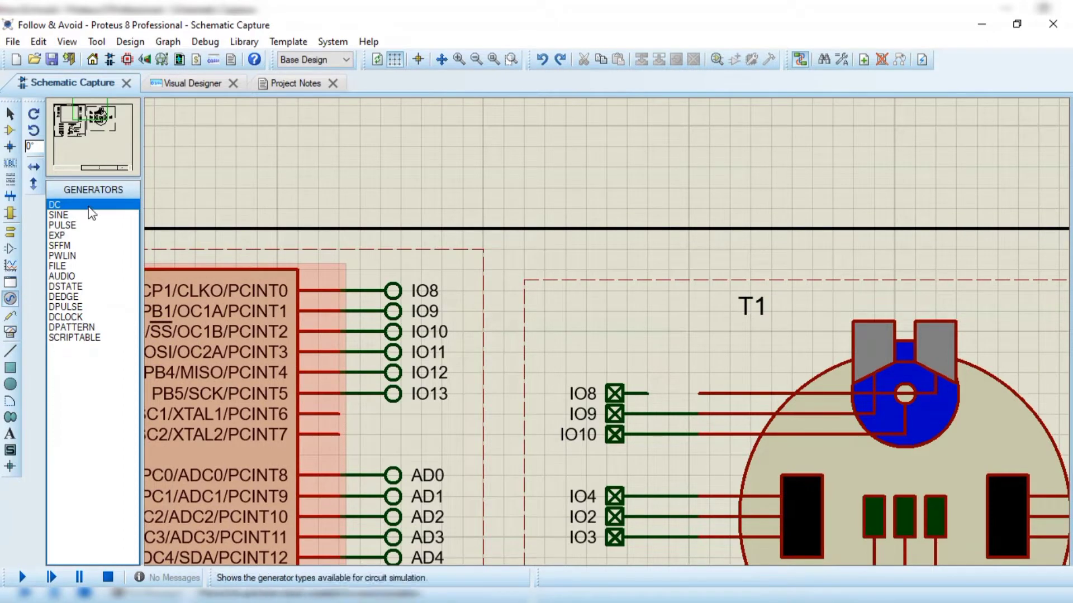
{"action": "left_click", "coordinate": [92, 206]}
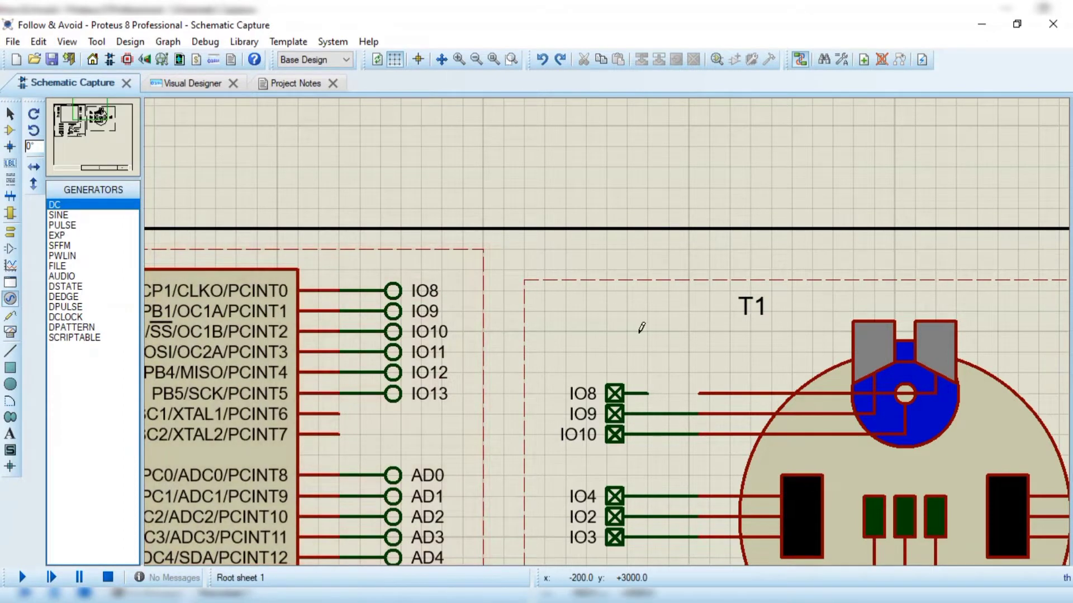
{"action": "left_click", "coordinate": [668, 371]}
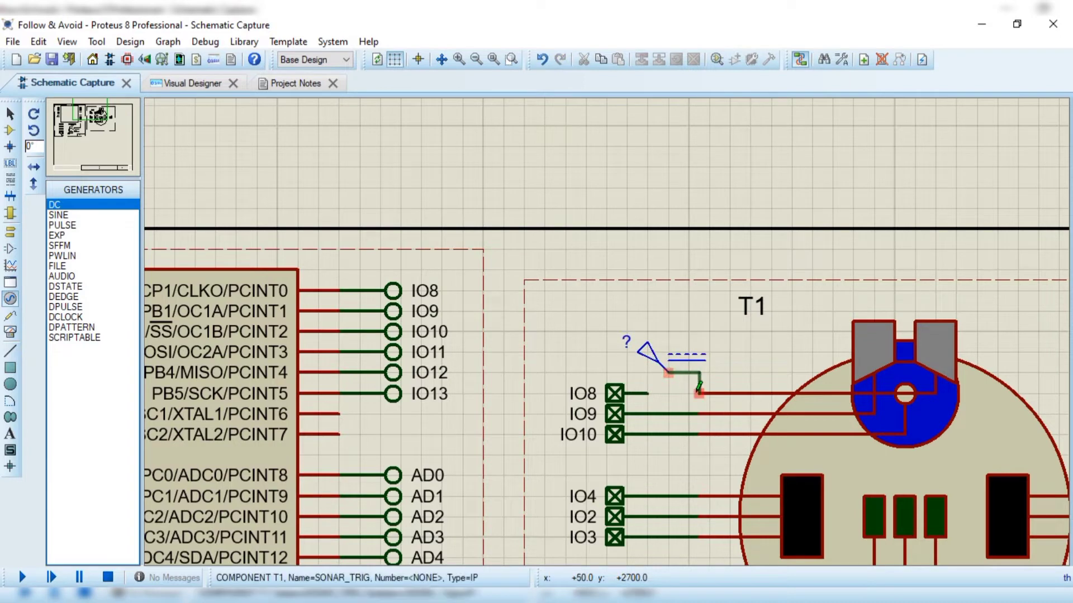
{"action": "left_click", "coordinate": [699, 392]}
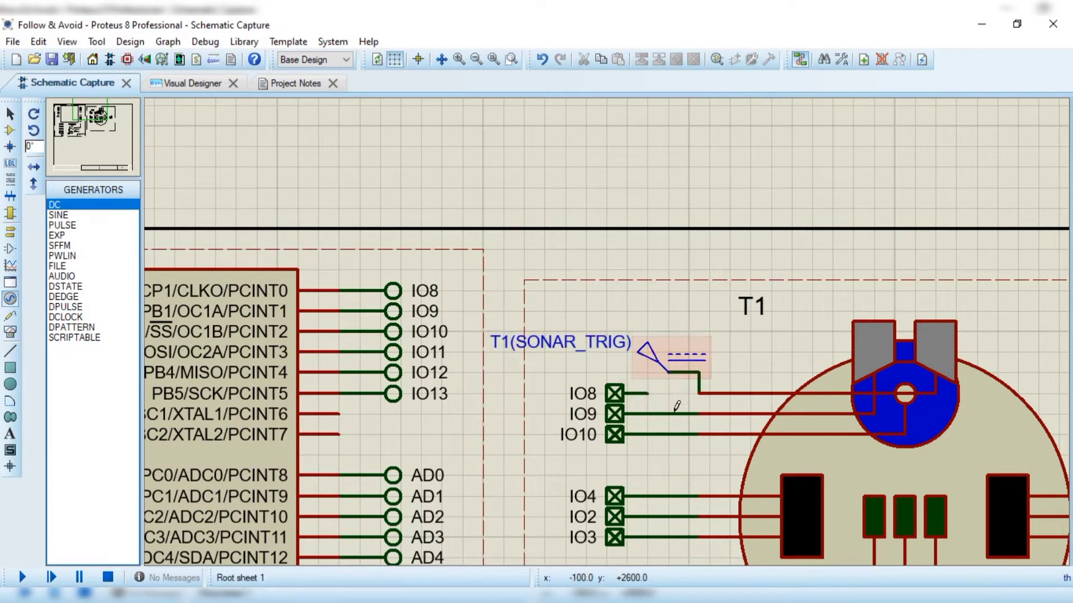
Add a second DC generator below SONAR_TRIG and wire it to IO9, removing a stray wire
{"action": "left_click", "coordinate": [668, 393]}
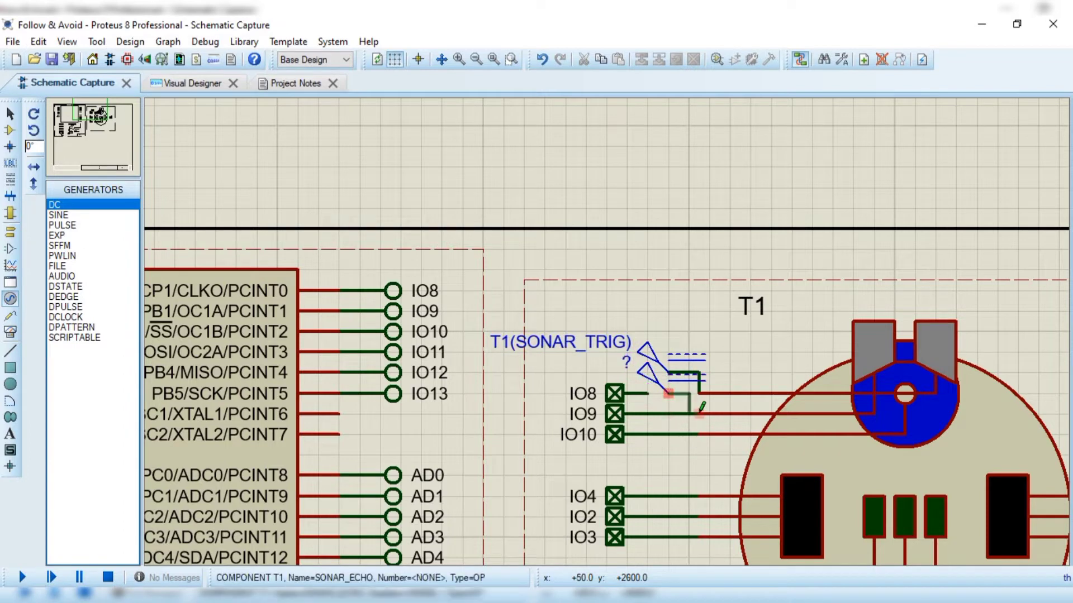
{"action": "left_click", "coordinate": [668, 393]}
{"action": "left_click", "coordinate": [701, 414]}
{"action": "left_click", "coordinate": [701, 412]}
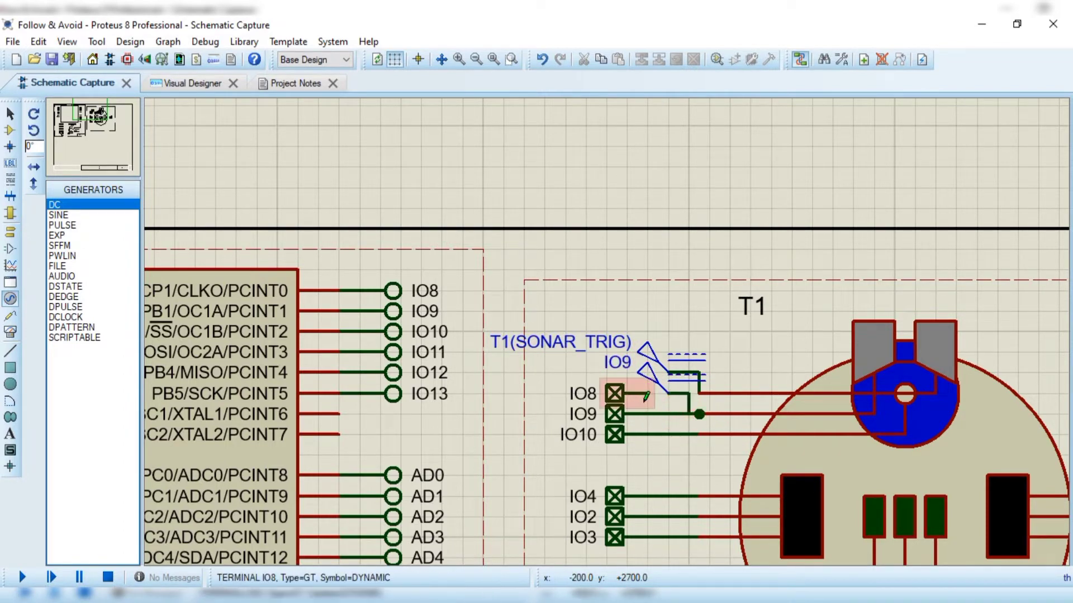
{"action": "key", "text": "ctrl+z"}
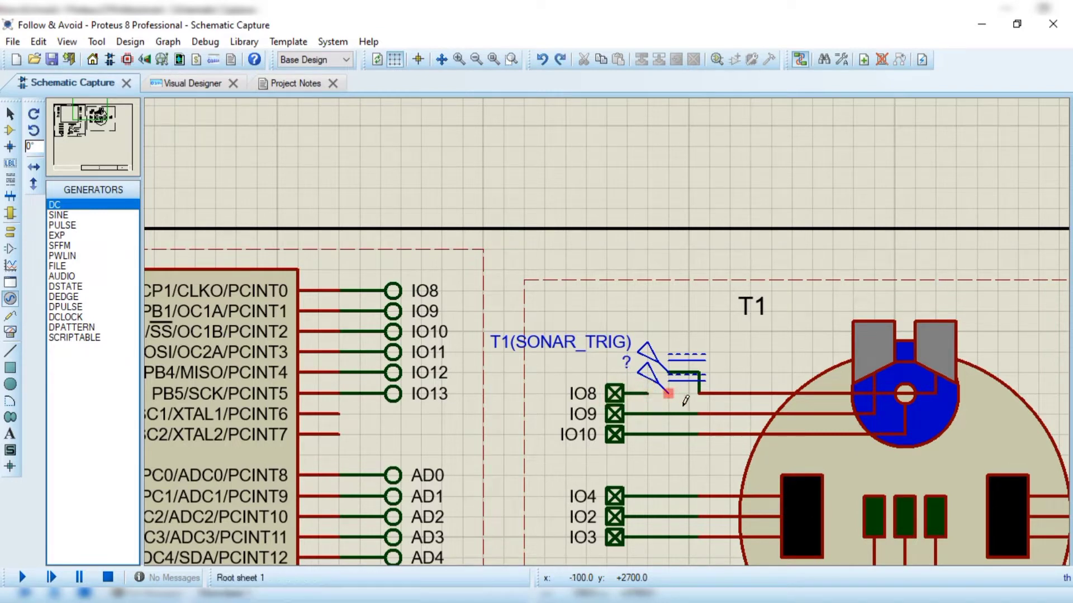
{"action": "right_click", "coordinate": [687, 411]}
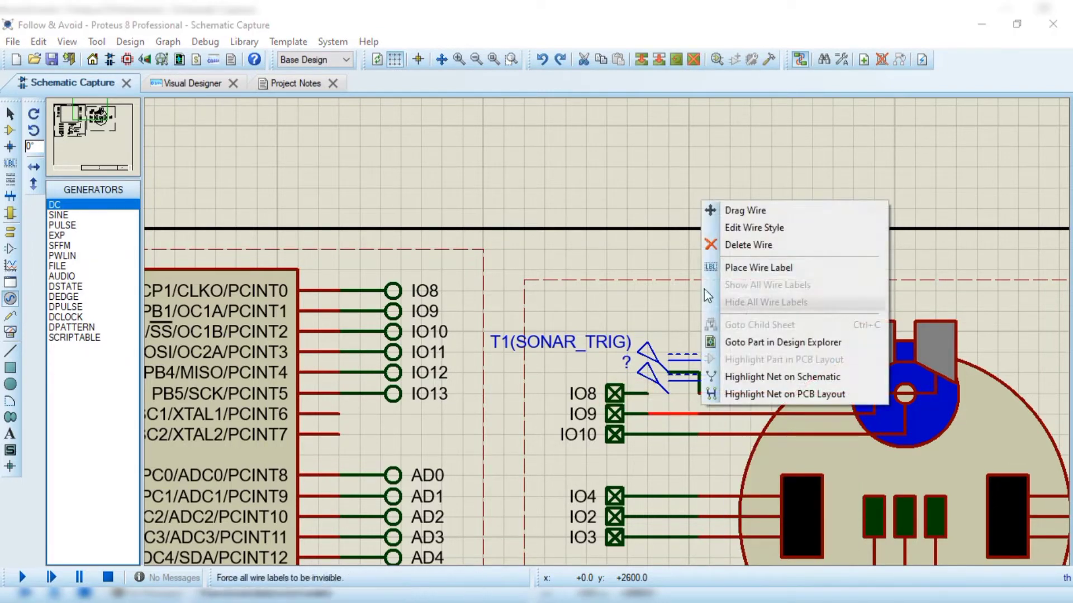
{"action": "left_click", "coordinate": [738, 248]}
{"action": "left_click", "coordinate": [669, 391]}
{"action": "left_click", "coordinate": [699, 414]}
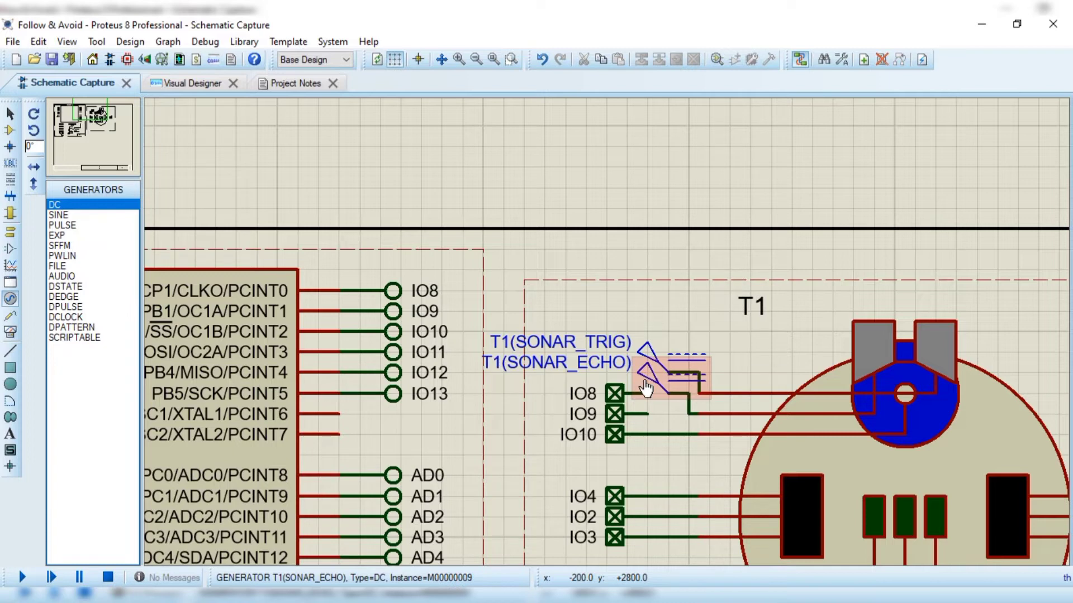
{"action": "scroll", "coordinate": [286, 342], "scroll_direction": "down", "scroll_amount": 1}
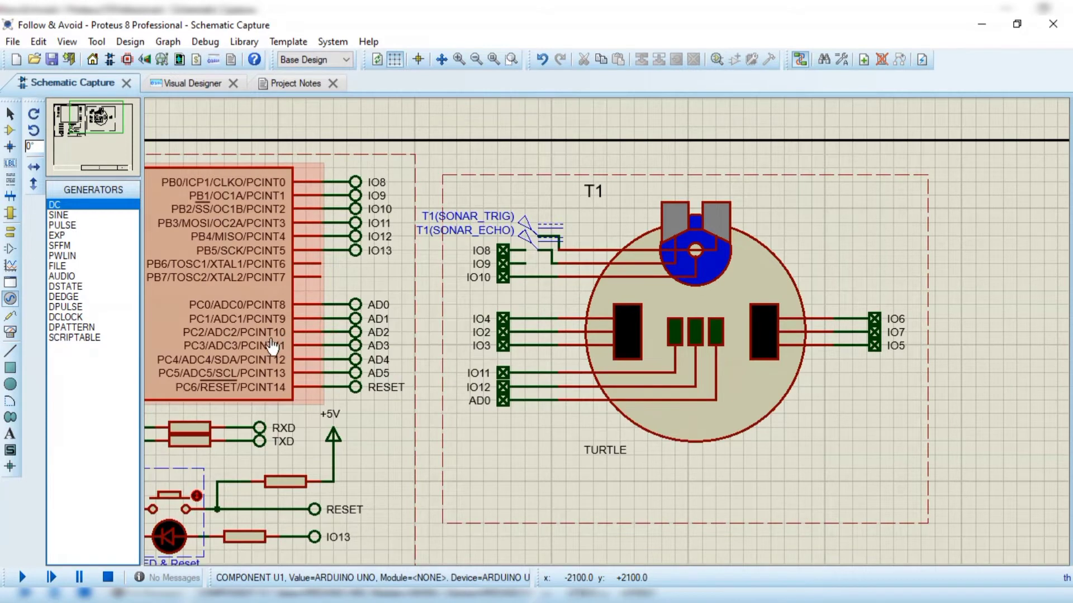
Run the simulation, drop the turtle onto the loop track and watch it follow the line
{"action": "left_click", "coordinate": [23, 577]}
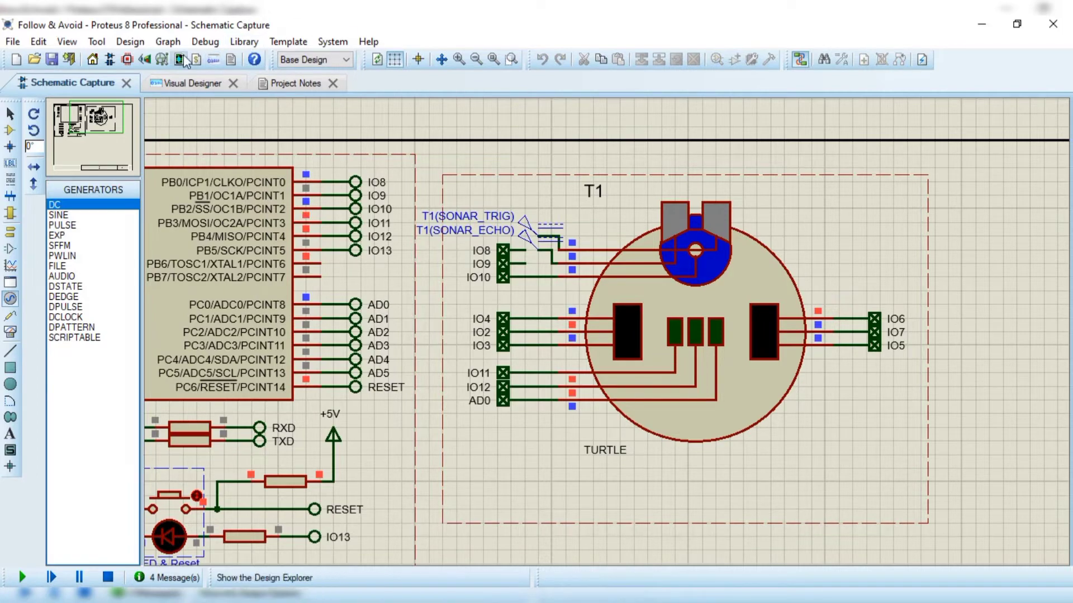
{"action": "left_click", "coordinate": [205, 41]}
{"action": "left_click", "coordinate": [259, 452]}
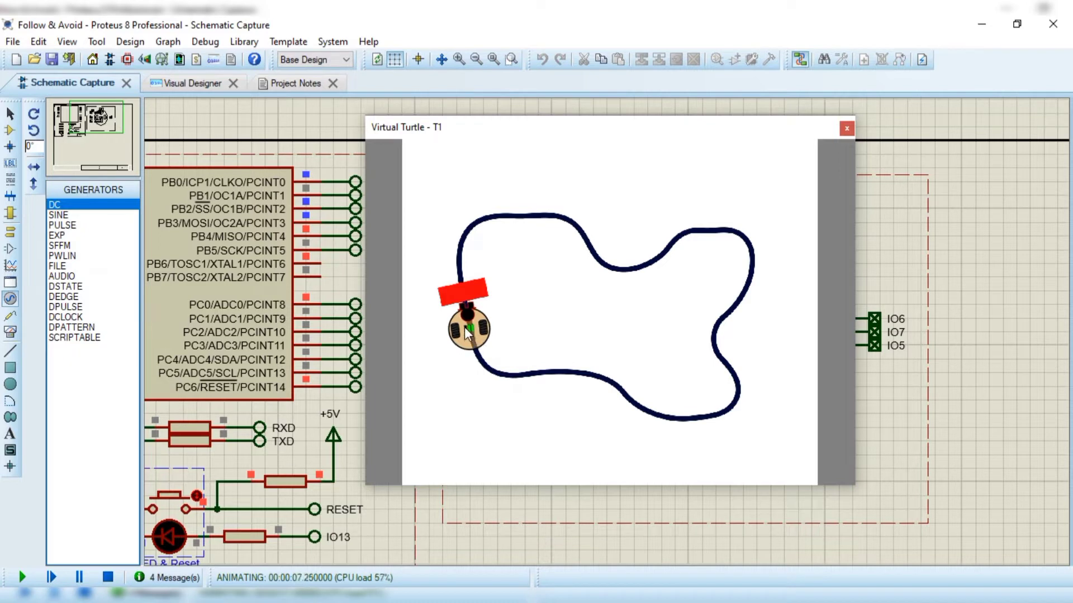
{"action": "mouse_move", "coordinate": [469, 334]}
{"action": "left_mouse_down"}
{"action": "mouse_move", "coordinate": [648, 443]}
{"action": "mouse_move", "coordinate": [757, 323]}
{"action": "left_mouse_up"}
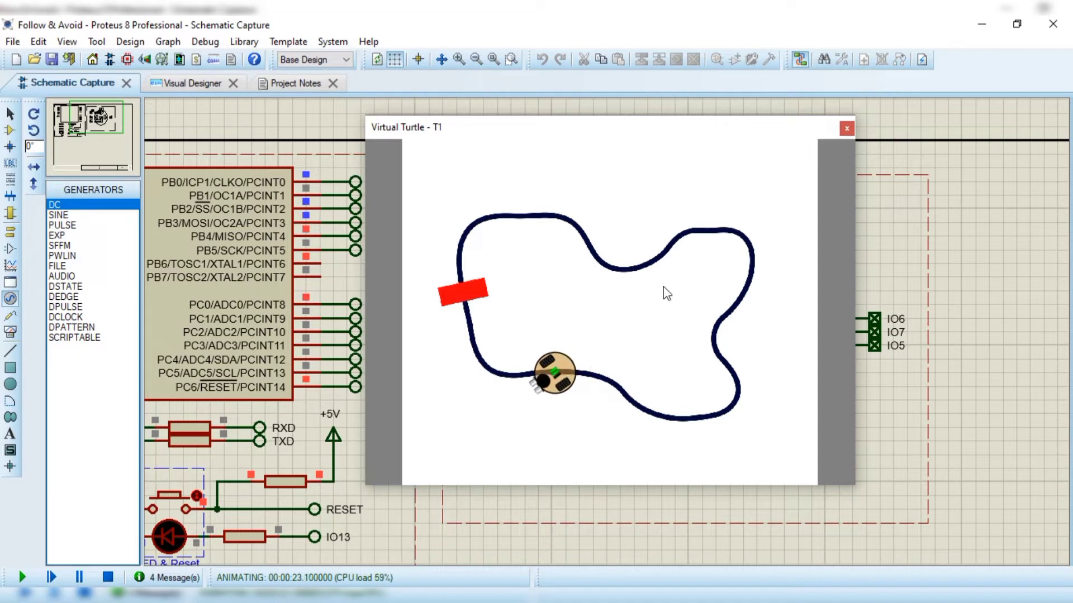
{"action": "left_click", "coordinate": [847, 131]}
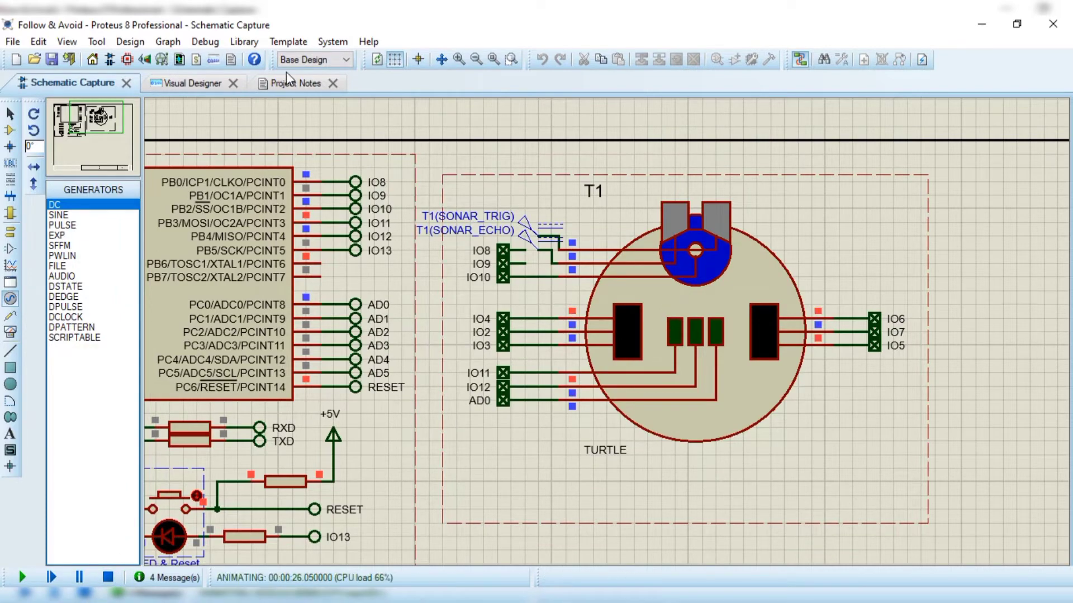
Stop the simulation and browse for a new obstacle map in turtle T1's properties
{"action": "left_click", "coordinate": [108, 577]}
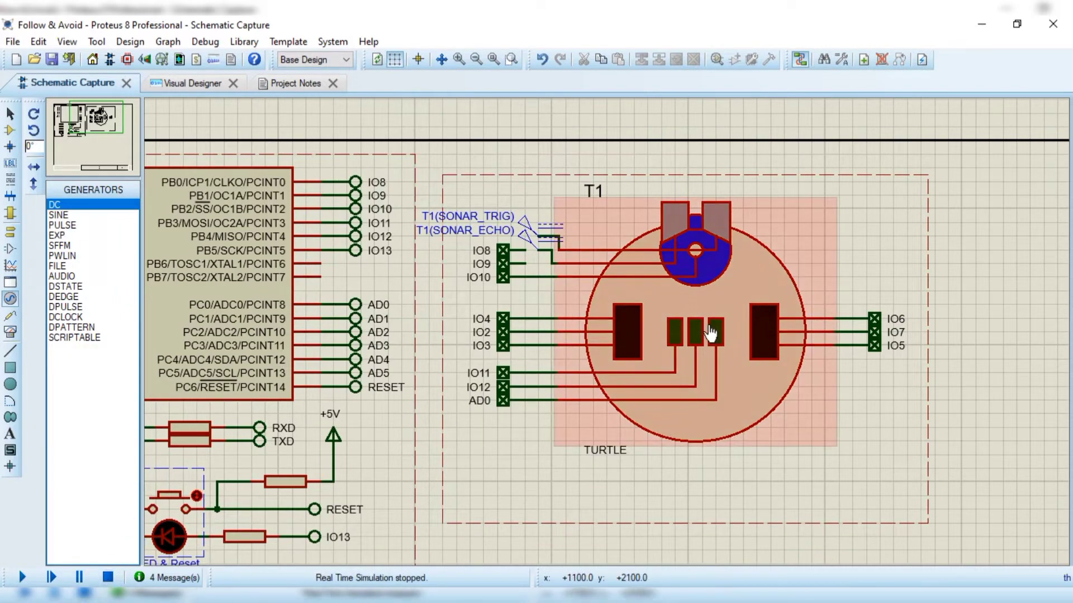
{"action": "double_click", "coordinate": [711, 334]}
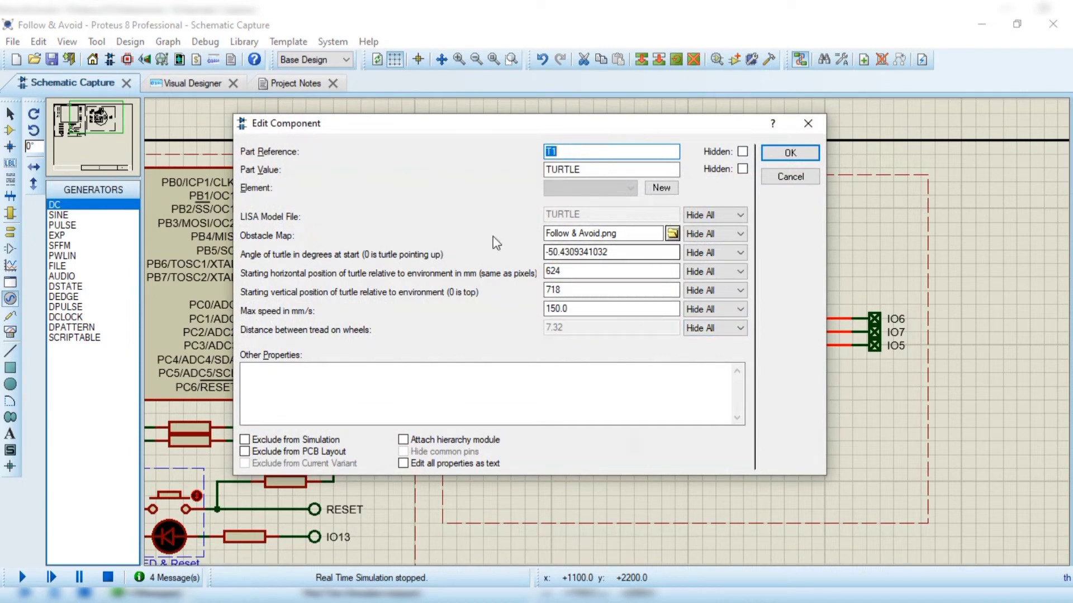
{"action": "left_click", "coordinate": [671, 234]}
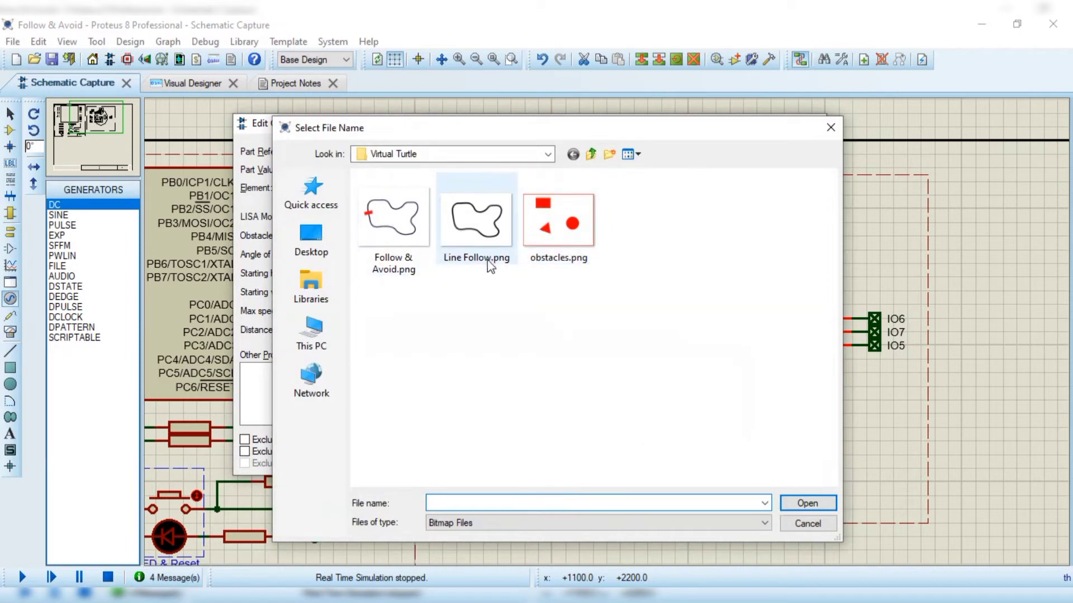
Choose F:\semester 5\my projects\linefollower path.png as the turtle's obstacle map
{"action": "left_click", "coordinate": [319, 346]}
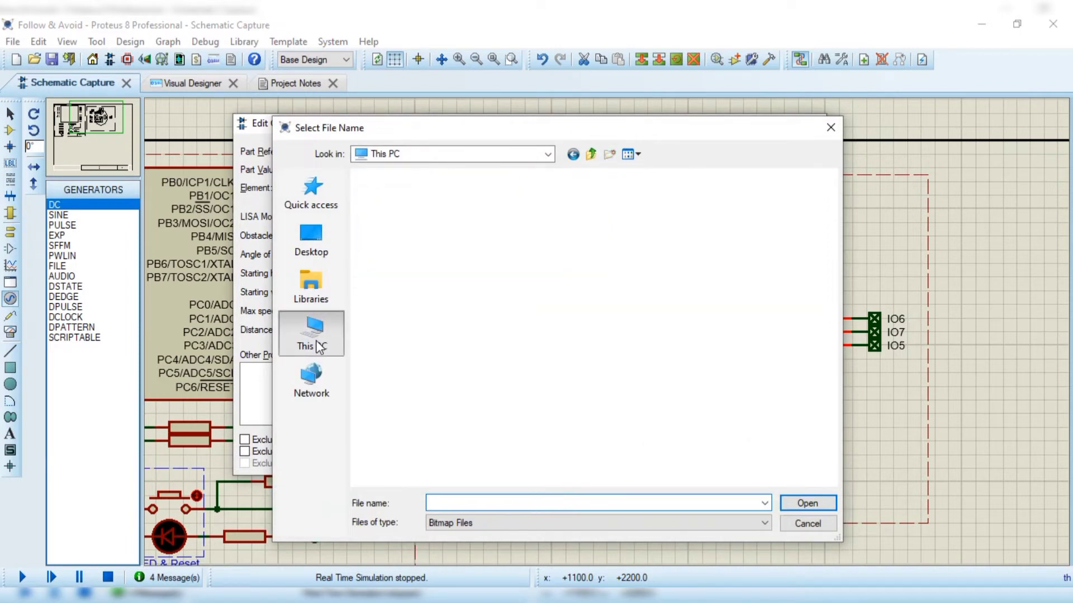
{"action": "double_click", "coordinate": [581, 447]}
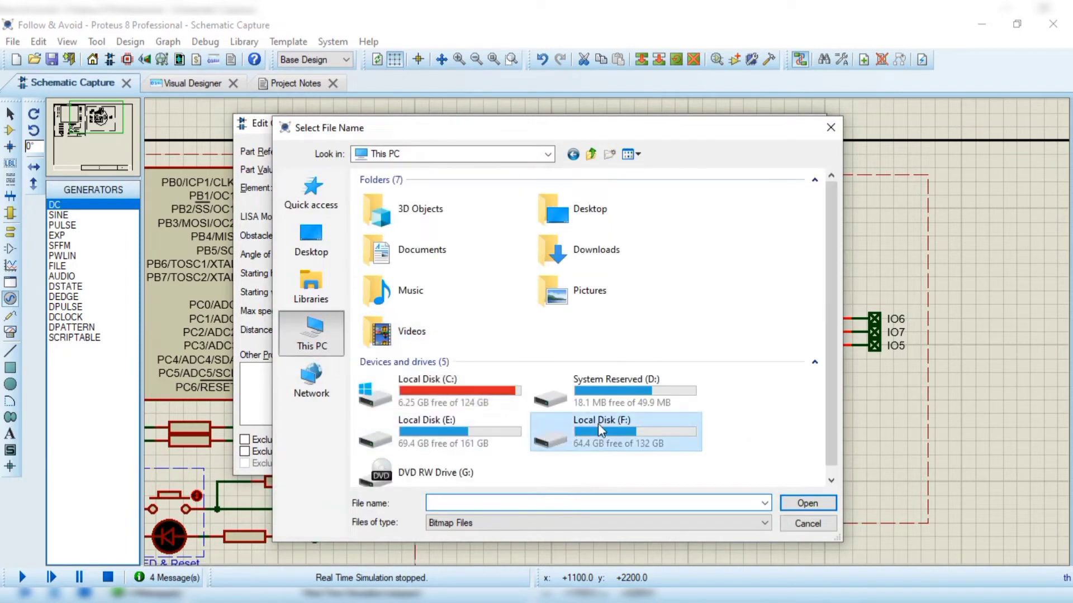
{"action": "scroll", "coordinate": [402, 402], "scroll_direction": "down", "scroll_amount": 2}
{"action": "scroll", "coordinate": [401, 449], "scroll_direction": "down", "scroll_amount": 2}
{"action": "scroll", "coordinate": [402, 450], "scroll_direction": "down", "scroll_amount": 1}
{"action": "scroll", "coordinate": [404, 444], "scroll_direction": "down", "scroll_amount": 1}
{"action": "scroll", "coordinate": [405, 438], "scroll_direction": "down", "scroll_amount": 2}
{"action": "scroll", "coordinate": [407, 430], "scroll_direction": "down", "scroll_amount": 1}
{"action": "double_click", "coordinate": [406, 422]}
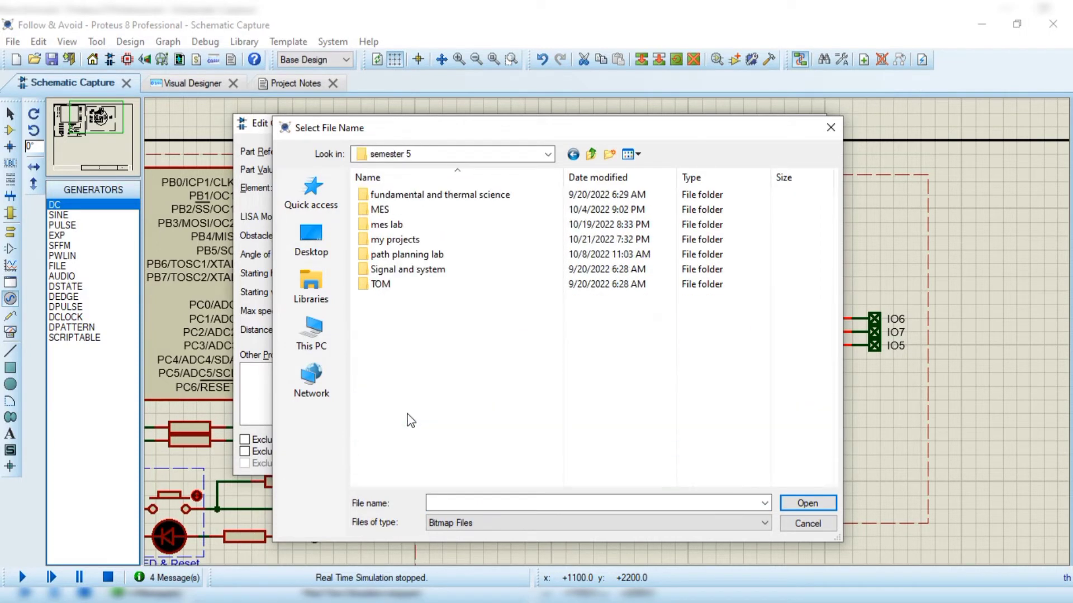
{"action": "double_click", "coordinate": [420, 240]}
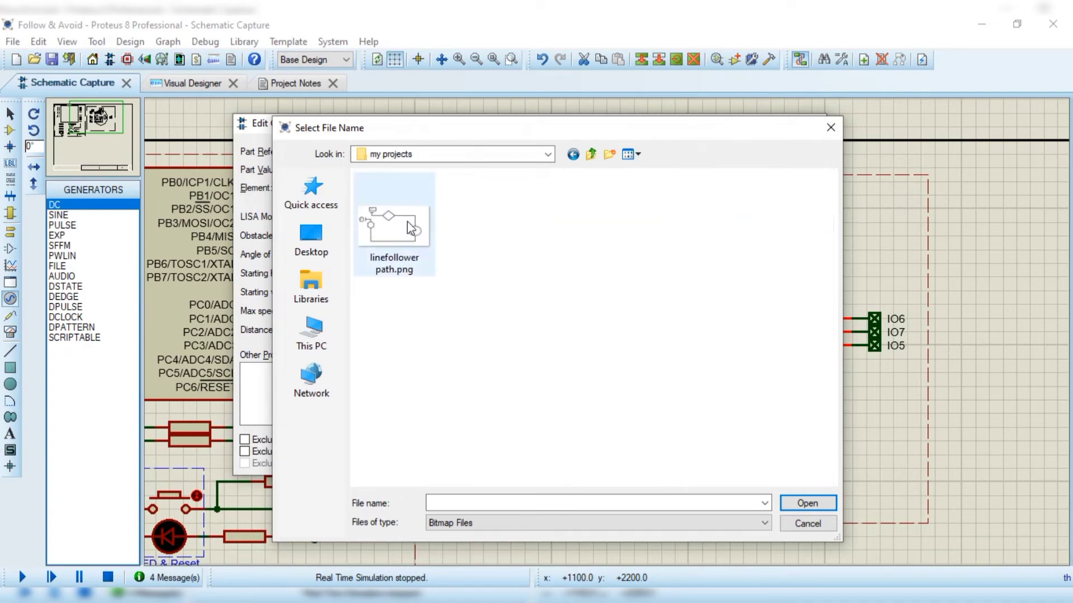
{"action": "double_click", "coordinate": [394, 229]}
Apply the turtle's new properties and rerun the simulation with the Virtual Turtle window shown
{"action": "left_click", "coordinate": [785, 153]}
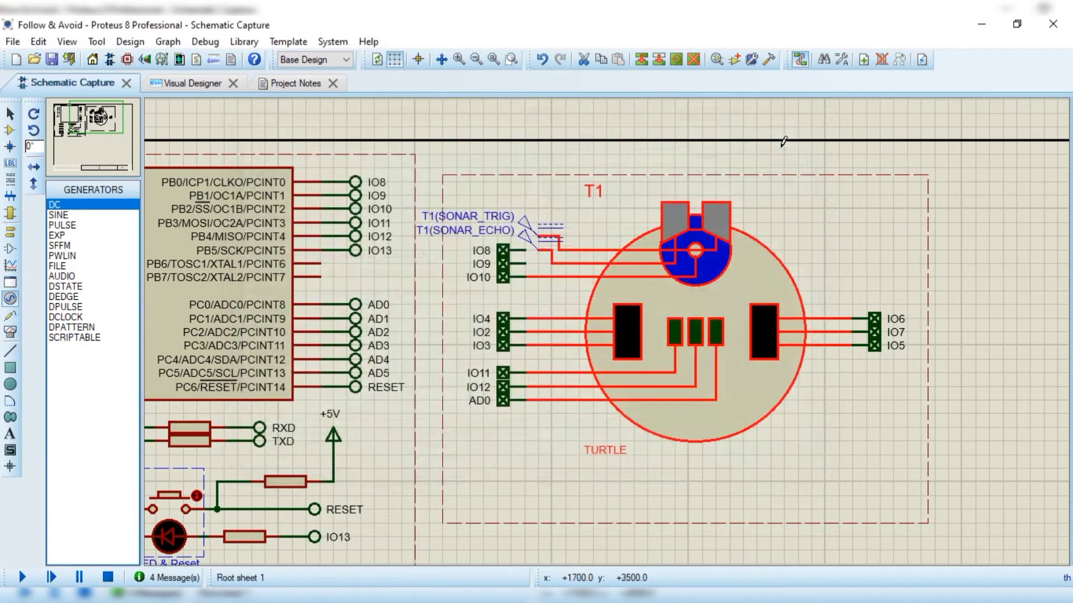
{"action": "left_click", "coordinate": [22, 577]}
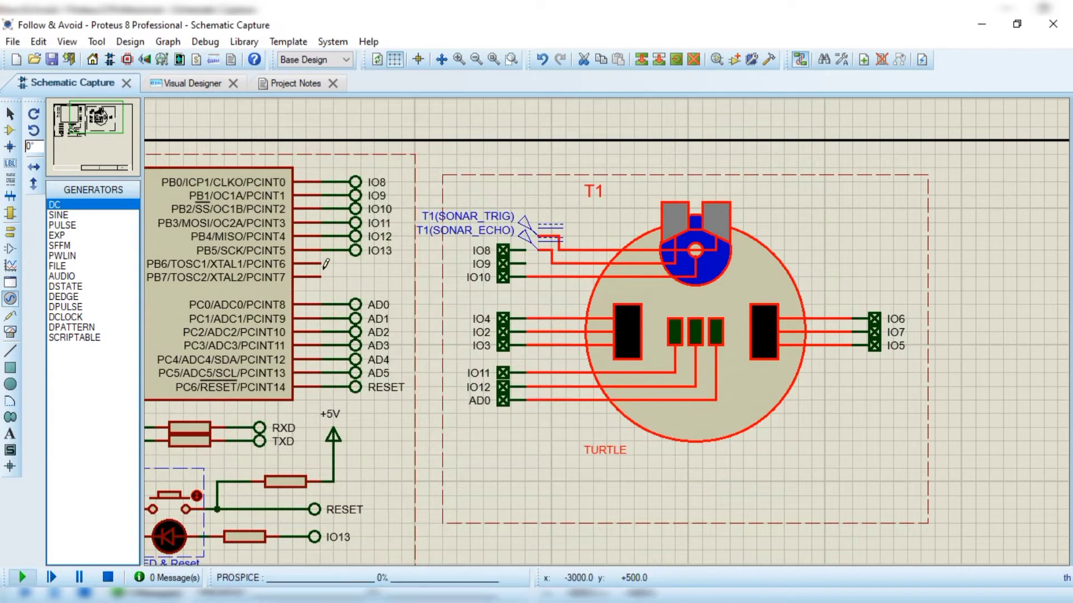
{"action": "left_click", "coordinate": [208, 42]}
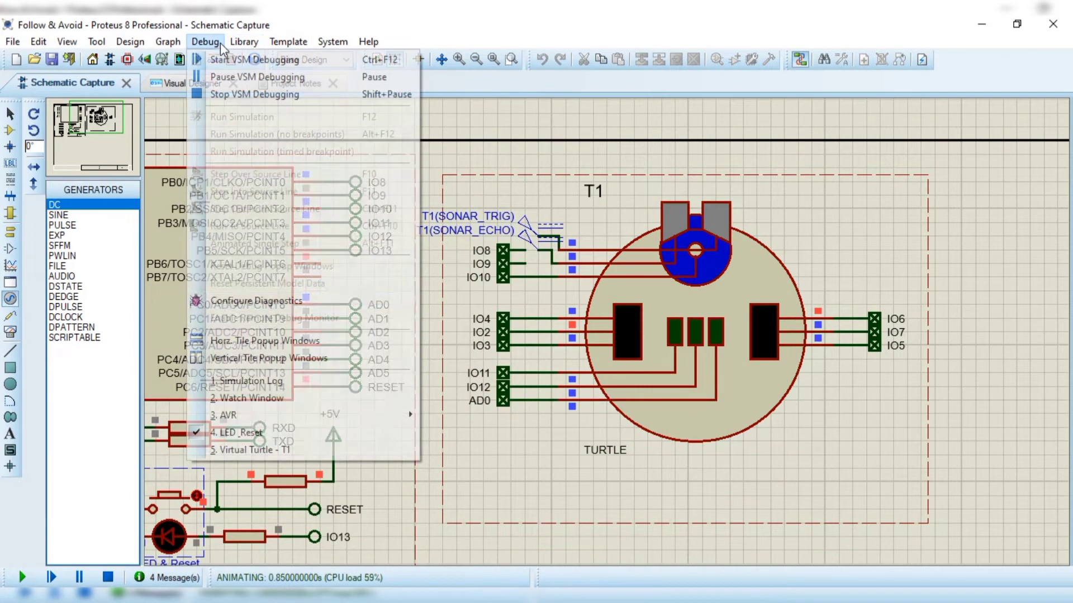
{"action": "left_click", "coordinate": [260, 448]}
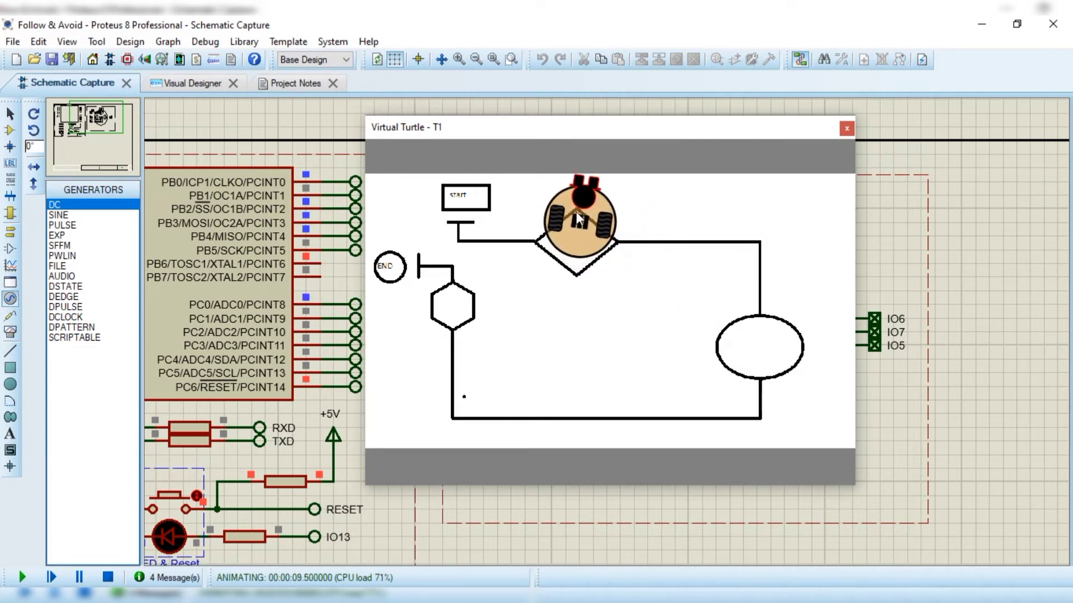
Test the turtle on the custom path, return it below START and close the turtle window
{"action": "left_click_drag", "start_coordinate": [580, 223], "coordinate": [767, 339]}
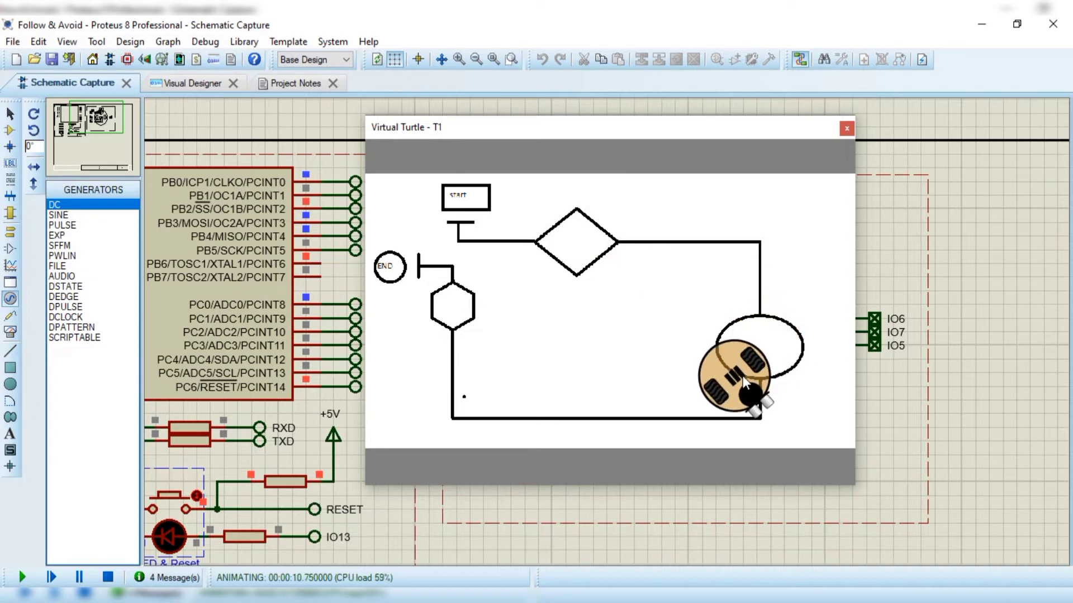
{"action": "mouse_move", "coordinate": [767, 339]}
{"action": "left_mouse_down"}
{"action": "mouse_move", "coordinate": [615, 419]}
{"action": "mouse_move", "coordinate": [760, 312]}
{"action": "left_mouse_up"}
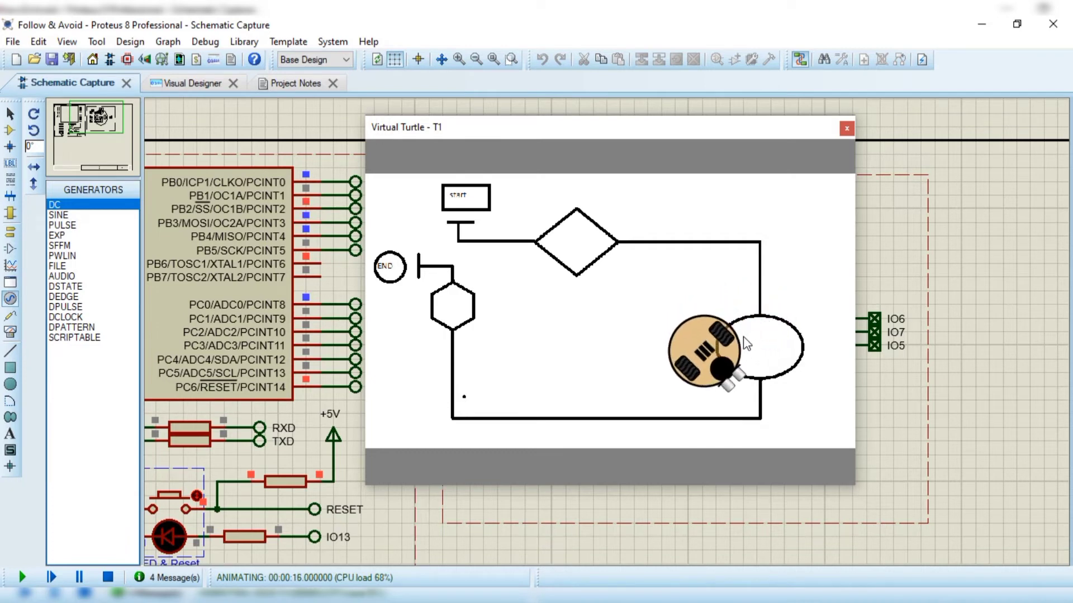
{"action": "left_click_drag", "start_coordinate": [756, 375], "coordinate": [439, 201]}
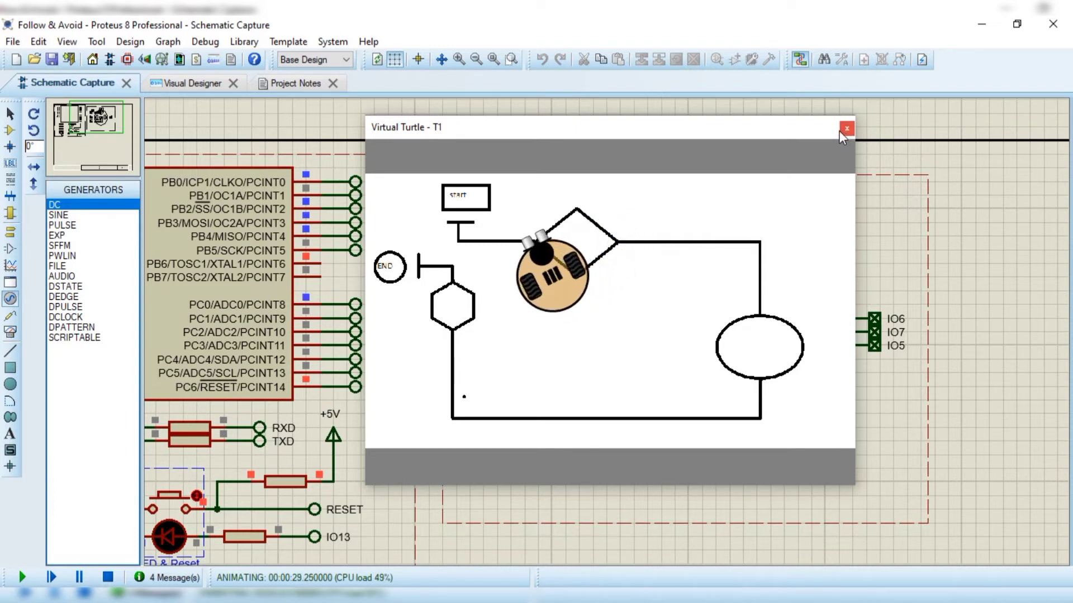
{"action": "mouse_move", "coordinate": [759, 130]}
{"action": "left_mouse_down"}
{"action": "mouse_move", "coordinate": [959, 295]}
{"action": "mouse_move", "coordinate": [510, 65]}
{"action": "mouse_move", "coordinate": [510, 96]}
{"action": "mouse_move", "coordinate": [638, 139]}
{"action": "left_mouse_up"}
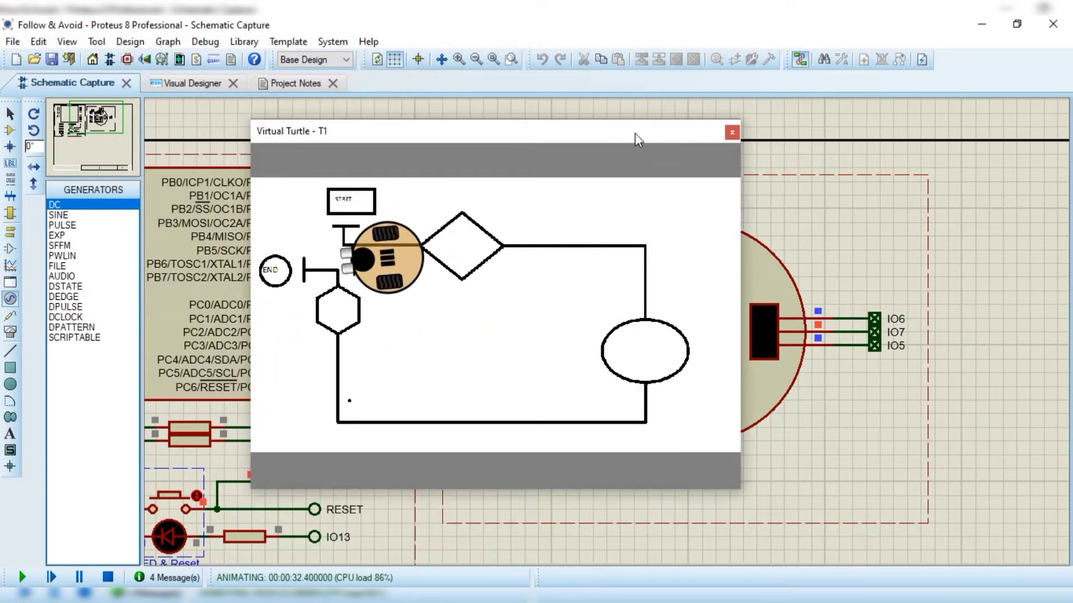
{"action": "left_click", "coordinate": [731, 133]}
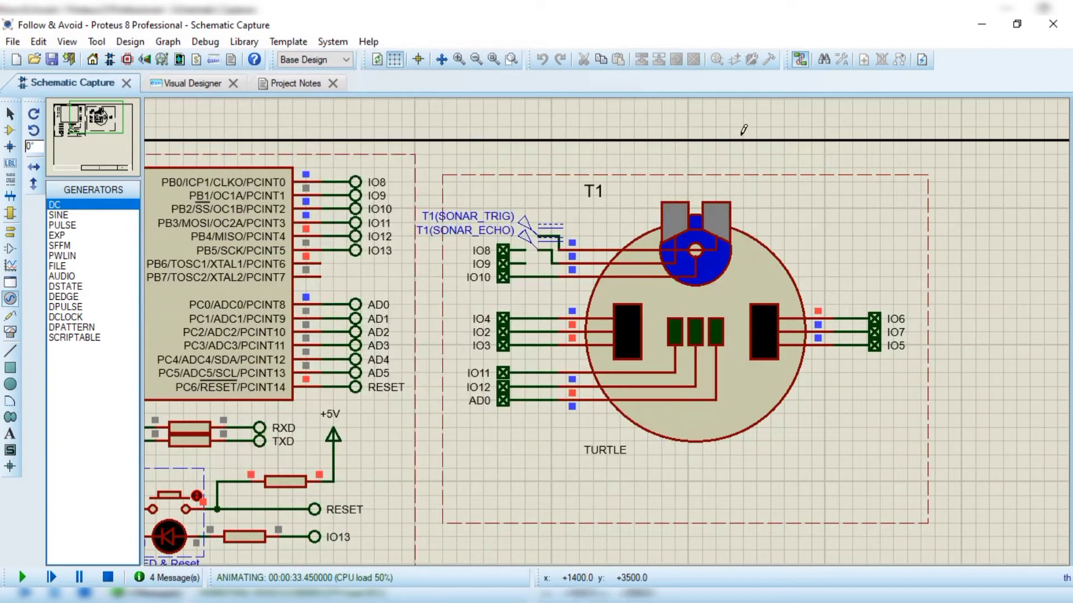
Scroll the CircuitDigest article past the block and forward-moving diagrams to the left-turn explanation
{"action": "scroll", "coordinate": [332, 334], "scroll_direction": "down", "scroll_amount": 5}
{"action": "scroll", "coordinate": [327, 318], "scroll_direction": "down", "scroll_amount": 5}
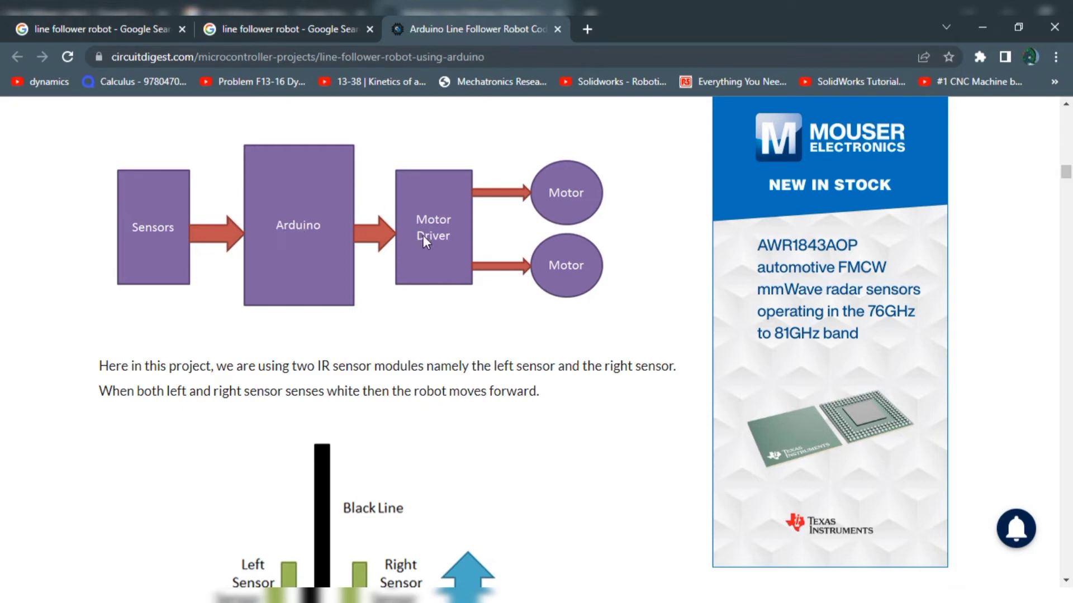
{"action": "scroll", "coordinate": [492, 248], "scroll_direction": "down", "scroll_amount": 6}
{"action": "scroll", "coordinate": [391, 240], "scroll_direction": "up", "scroll_amount": 1}
{"action": "scroll", "coordinate": [358, 274], "scroll_direction": "up", "scroll_amount": 1}
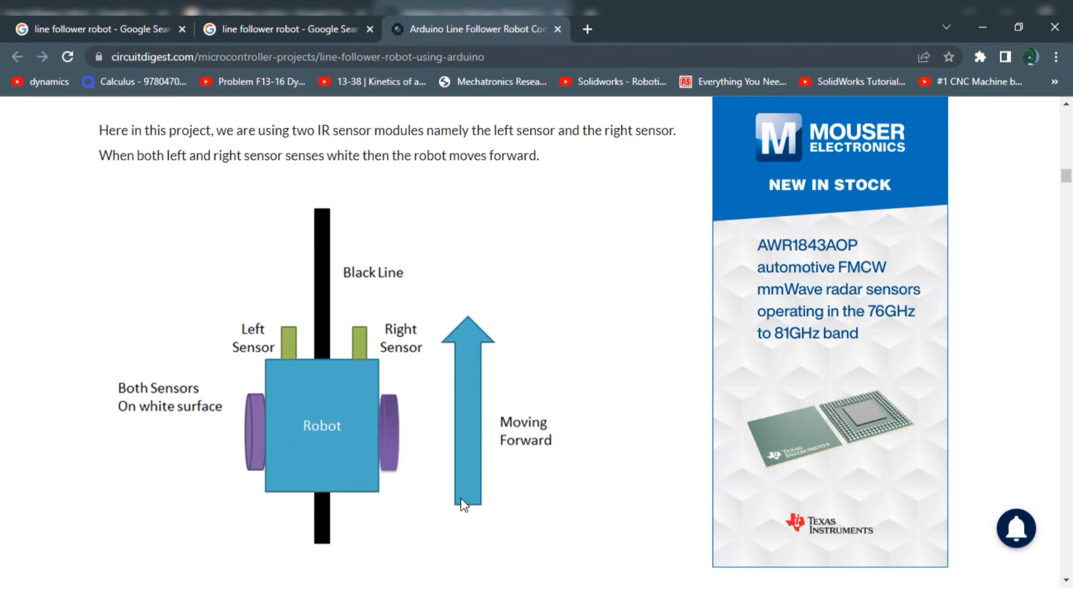
{"action": "scroll", "coordinate": [353, 366], "scroll_direction": "down", "scroll_amount": 7}
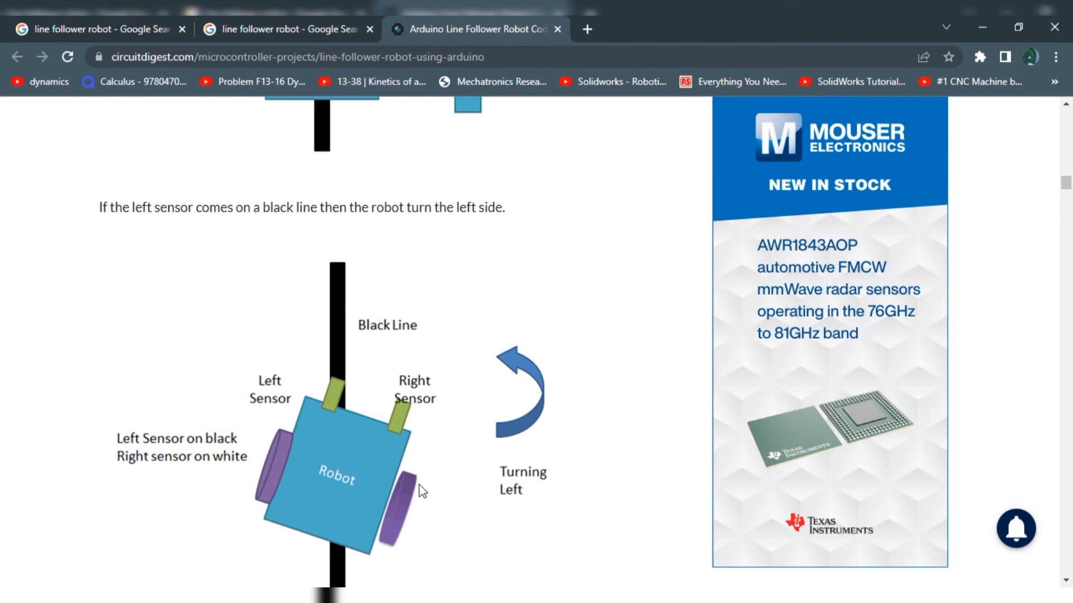
Read through the turning-right and both-sensors-stop diagrams down to the Circuit Diagram
{"action": "scroll", "coordinate": [412, 410], "scroll_direction": "down", "scroll_amount": 3}
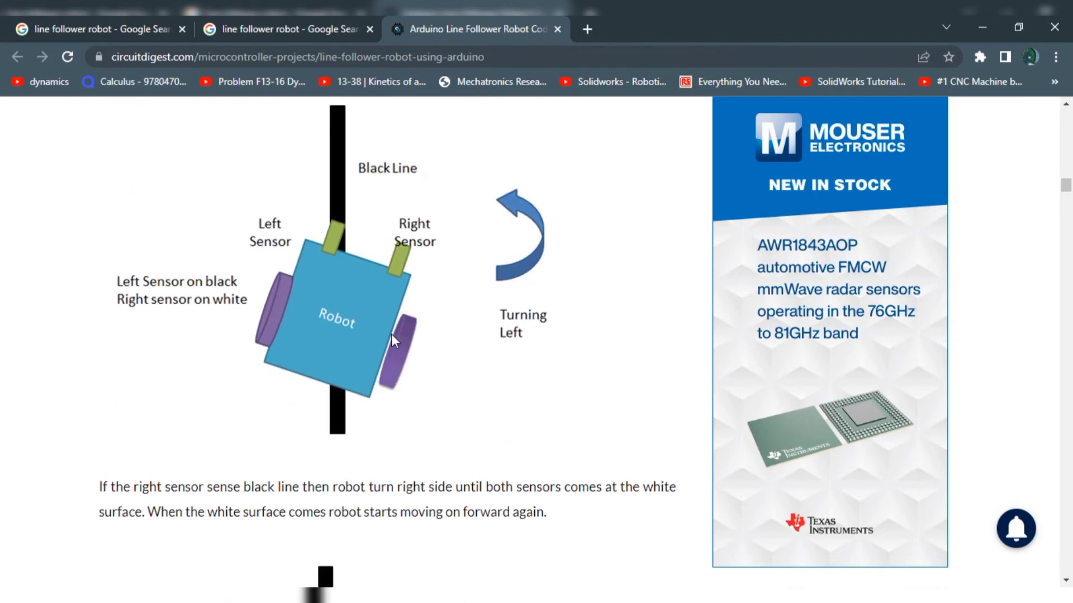
{"action": "scroll", "coordinate": [391, 334], "scroll_direction": "down", "scroll_amount": 4}
{"action": "scroll", "coordinate": [388, 322], "scroll_direction": "down", "scroll_amount": 4}
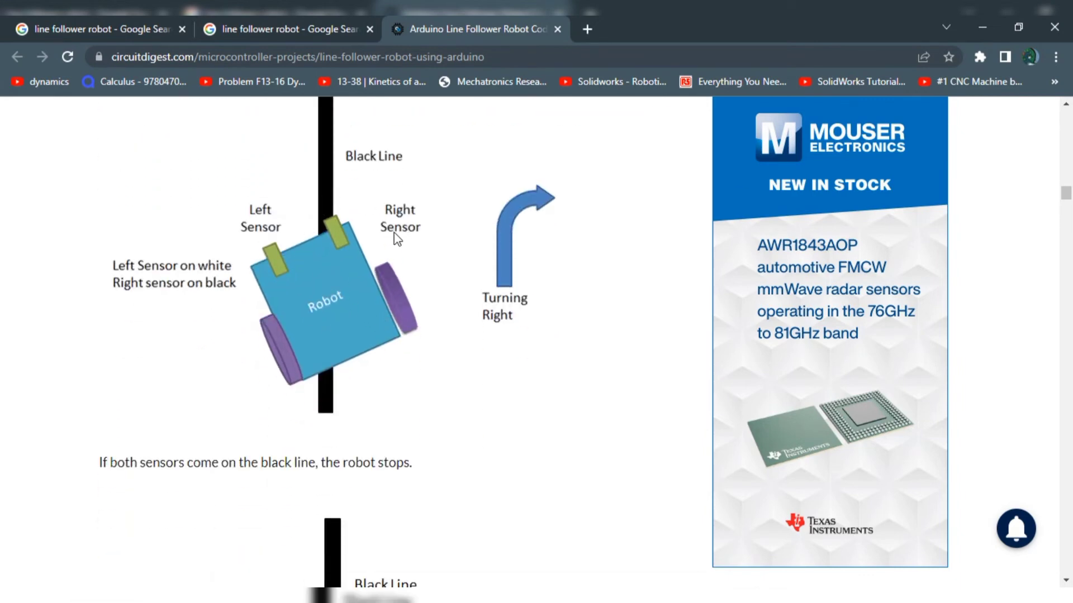
{"action": "scroll", "coordinate": [340, 240], "scroll_direction": "down", "scroll_amount": 2}
{"action": "scroll", "coordinate": [331, 242], "scroll_direction": "up", "scroll_amount": 2}
{"action": "scroll", "coordinate": [299, 286], "scroll_direction": "up", "scroll_amount": 3}
{"action": "scroll", "coordinate": [301, 280], "scroll_direction": "down", "scroll_amount": 2}
{"action": "scroll", "coordinate": [303, 274], "scroll_direction": "down", "scroll_amount": 1}
{"action": "scroll", "coordinate": [341, 293], "scroll_direction": "down", "scroll_amount": 2}
{"action": "scroll", "coordinate": [346, 288], "scroll_direction": "down", "scroll_amount": 3}
{"action": "scroll", "coordinate": [339, 288], "scroll_direction": "up", "scroll_amount": 3}
{"action": "scroll", "coordinate": [334, 260], "scroll_direction": "down", "scroll_amount": 3}
{"action": "scroll", "coordinate": [335, 252], "scroll_direction": "down", "scroll_amount": 2}
{"action": "scroll", "coordinate": [223, 241], "scroll_direction": "down", "scroll_amount": 2}
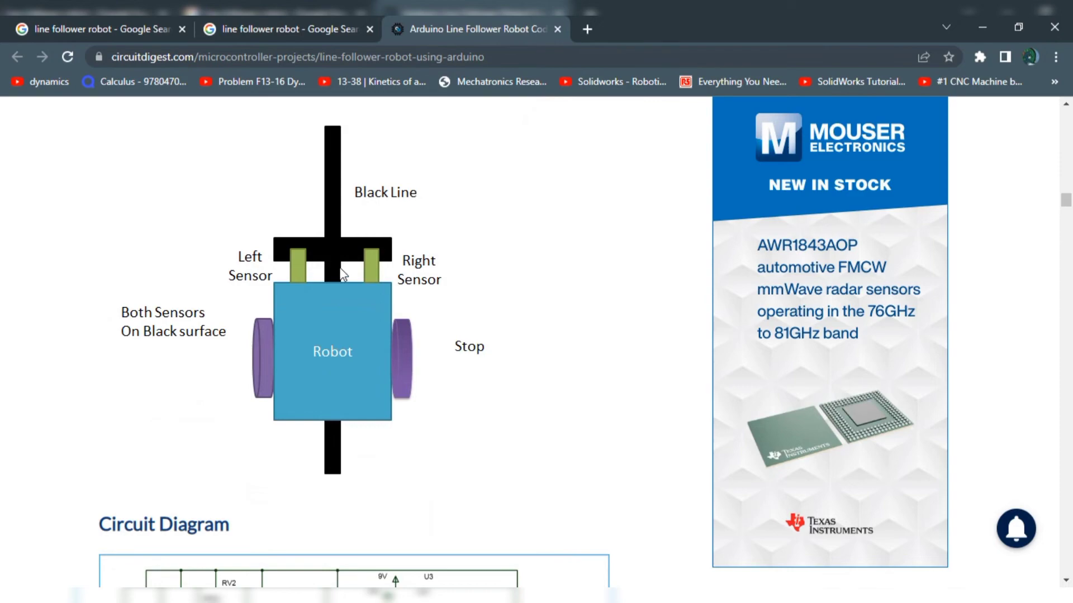
Scroll past Required Components and module descriptions to the sketch's pin definitions and setup
{"action": "scroll", "coordinate": [335, 235], "scroll_direction": "down", "scroll_amount": 4}
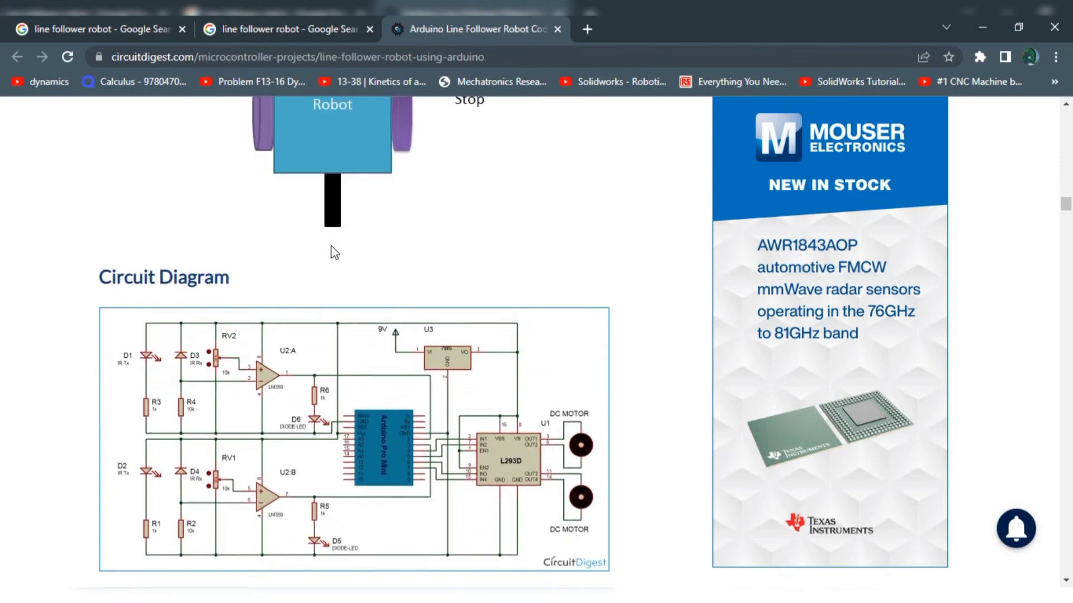
{"action": "scroll", "coordinate": [334, 252], "scroll_direction": "down", "scroll_amount": 2}
{"action": "scroll", "coordinate": [324, 246], "scroll_direction": "down", "scroll_amount": 3}
{"action": "scroll", "coordinate": [319, 251], "scroll_direction": "up", "scroll_amount": 3}
{"action": "scroll", "coordinate": [306, 265], "scroll_direction": "down", "scroll_amount": 6}
{"action": "scroll", "coordinate": [306, 265], "scroll_direction": "down", "scroll_amount": 8}
{"action": "scroll", "coordinate": [306, 251], "scroll_direction": "down", "scroll_amount": 4}
{"action": "scroll", "coordinate": [340, 257], "scroll_direction": "down", "scroll_amount": 3}
{"action": "scroll", "coordinate": [340, 257], "scroll_direction": "down", "scroll_amount": 2}
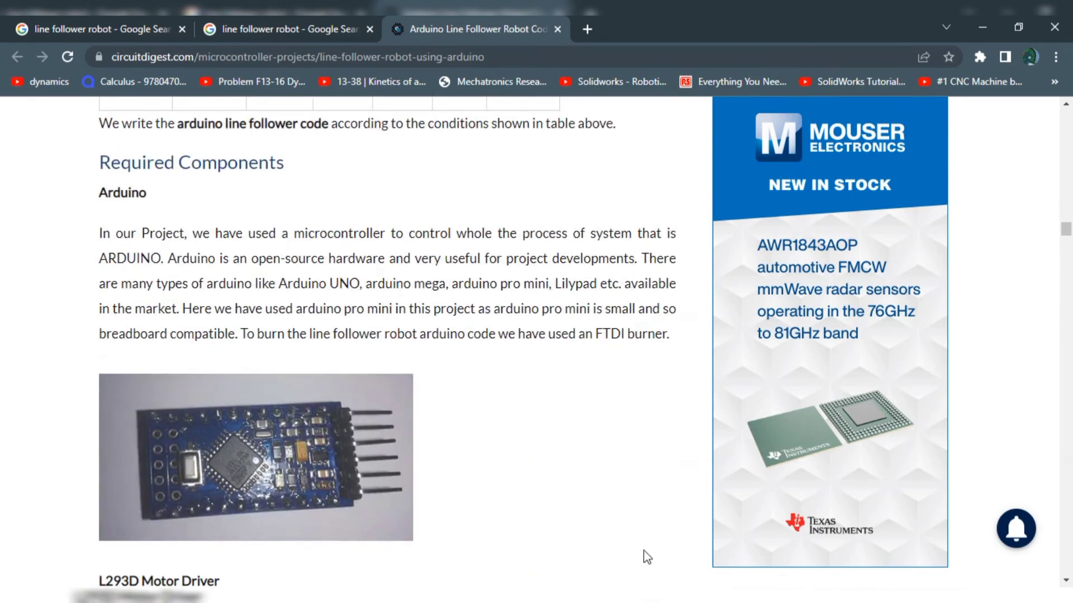
{"action": "scroll", "coordinate": [558, 475], "scroll_direction": "down", "scroll_amount": 7}
{"action": "scroll", "coordinate": [463, 391], "scroll_direction": "down", "scroll_amount": 6}
{"action": "scroll", "coordinate": [462, 377], "scroll_direction": "down", "scroll_amount": 6}
{"action": "scroll", "coordinate": [464, 374], "scroll_direction": "down", "scroll_amount": 3}
{"action": "scroll", "coordinate": [465, 378], "scroll_direction": "up", "scroll_amount": 3}
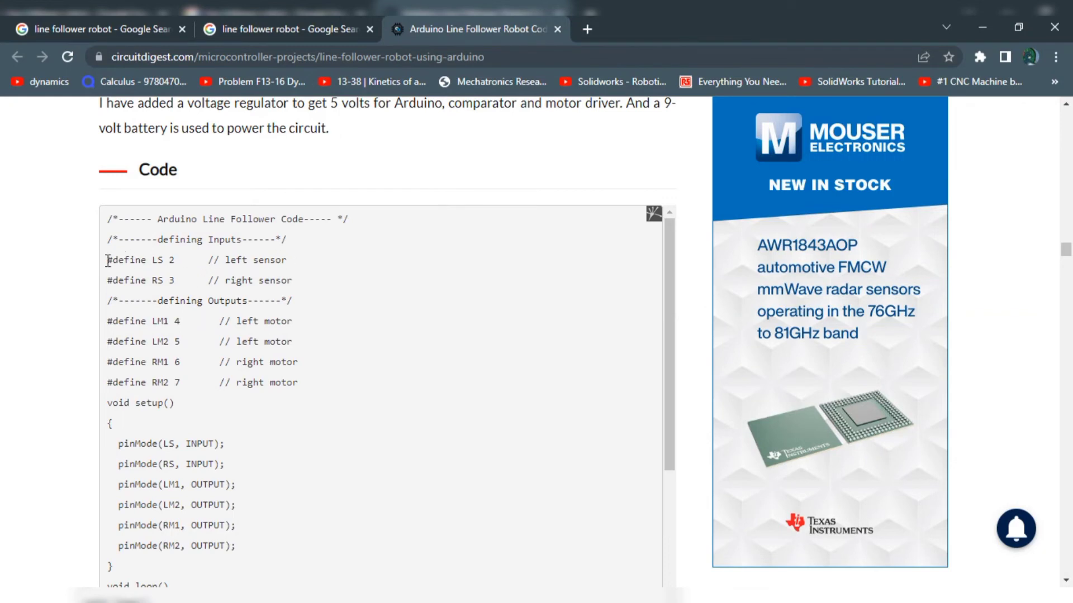
Highlight the left sensor #define line, then scroll the code down toward void loop()
{"action": "mouse_move", "coordinate": [113, 260]}
{"action": "left_mouse_down"}
{"action": "mouse_move", "coordinate": [288, 261]}
{"action": "mouse_move", "coordinate": [229, 260]}
{"action": "left_mouse_up"}
{"action": "left_click", "coordinate": [267, 319]}
{"action": "scroll", "coordinate": [311, 366], "scroll_direction": "down", "scroll_amount": 3}
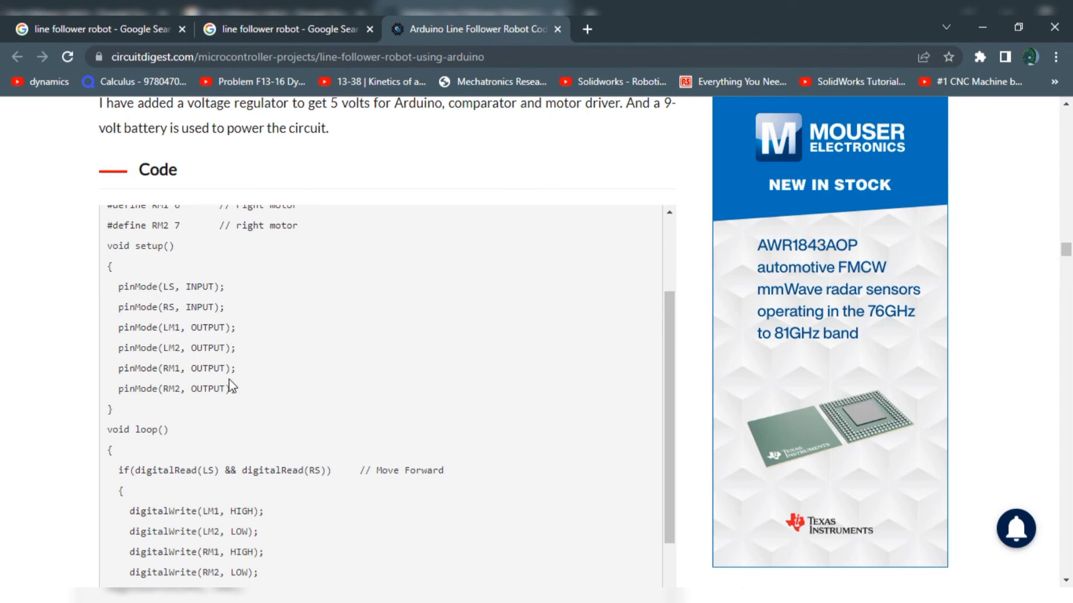
{"action": "scroll", "coordinate": [227, 391], "scroll_direction": "down", "scroll_amount": 4}
{"action": "scroll", "coordinate": [199, 332], "scroll_direction": "up", "scroll_amount": 1}
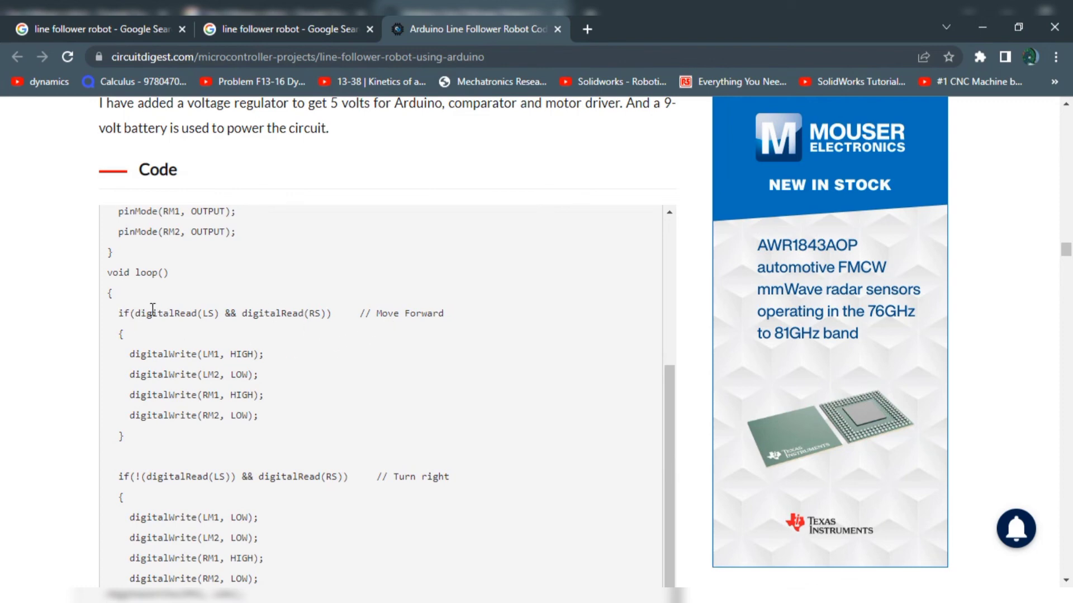
Highlight the full Move Forward condition line in loop(), then deselect it
{"action": "left_click_drag", "start_coordinate": [118, 313], "coordinate": [290, 313]}
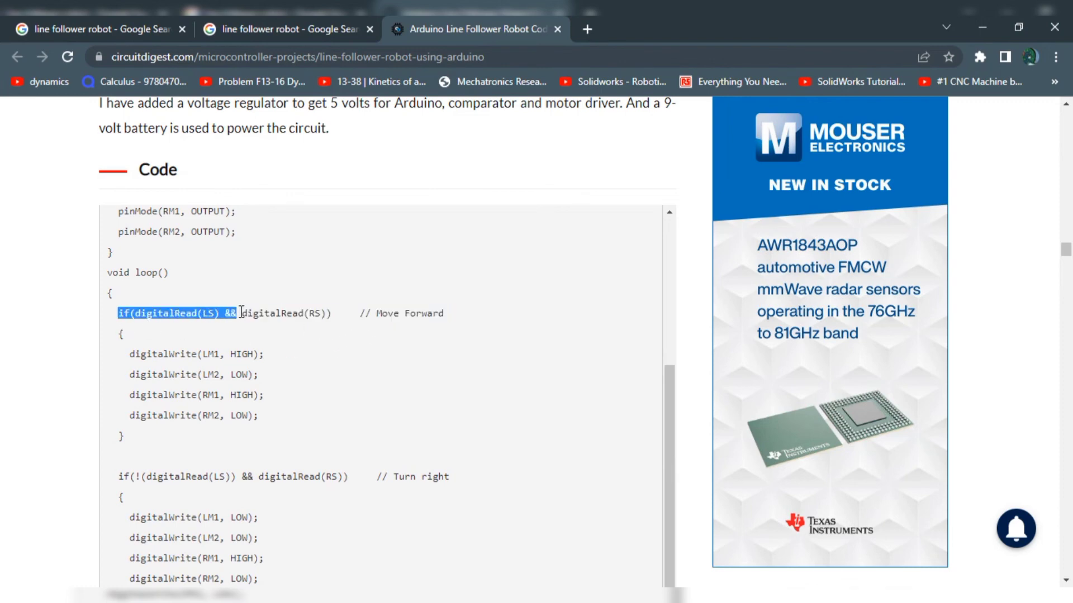
{"action": "triple_click", "coordinate": [335, 312]}
{"action": "left_click", "coordinate": [330, 331]}
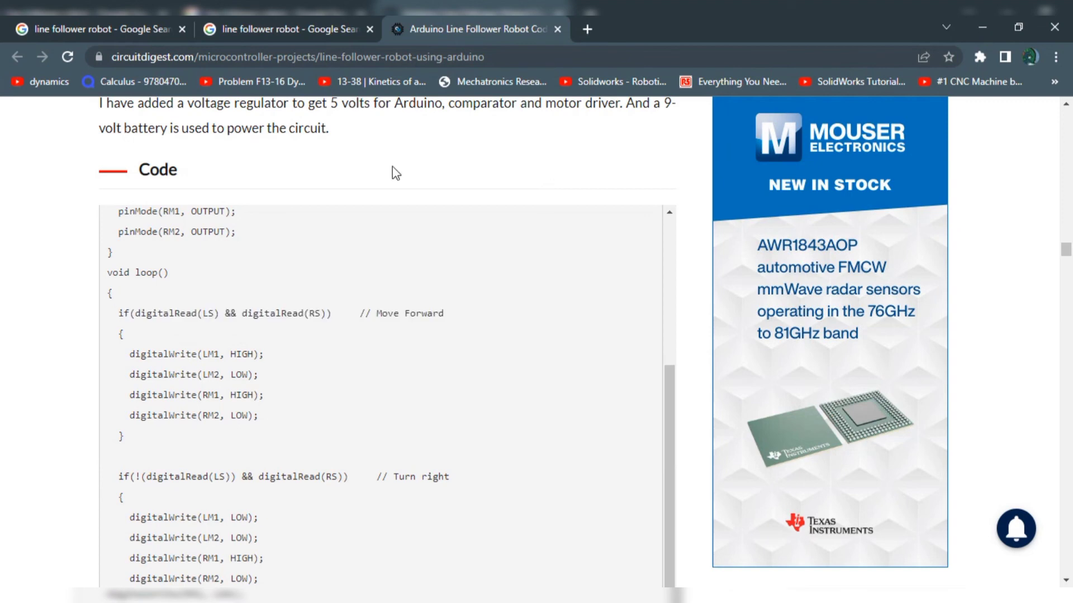
Scroll the Circuit Digest code down to the turn-right block
{"action": "scroll", "coordinate": [249, 363], "scroll_direction": "down", "scroll_amount": 1}
{"action": "scroll", "coordinate": [249, 363], "scroll_direction": "down", "scroll_amount": 1}
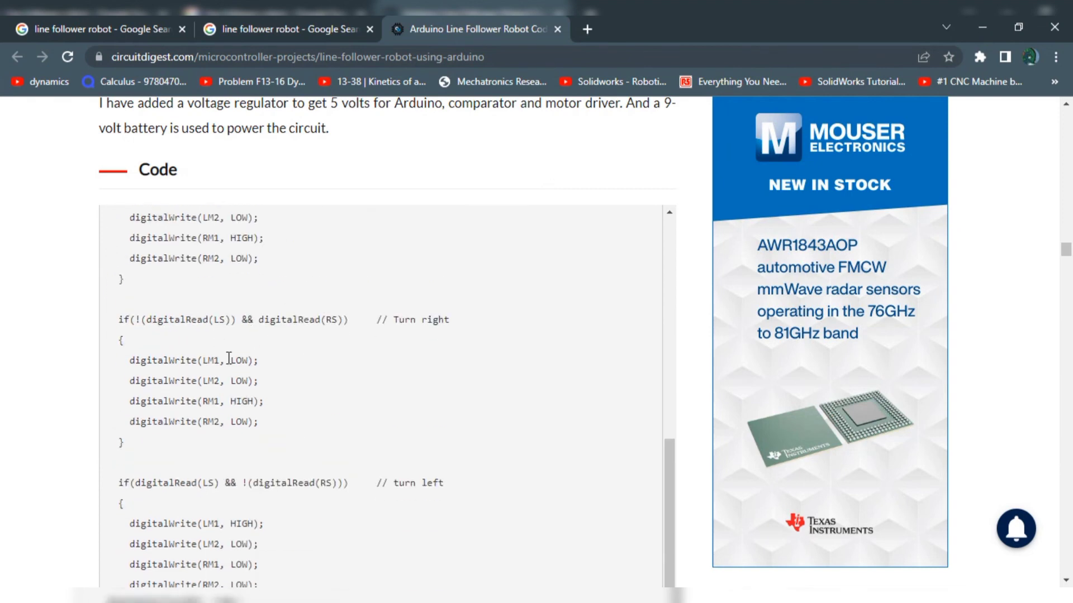
{"action": "scroll", "coordinate": [241, 347], "scroll_direction": "down", "scroll_amount": 1}
{"action": "scroll", "coordinate": [236, 299], "scroll_direction": "up", "scroll_amount": 1}
{"action": "scroll", "coordinate": [232, 286], "scroll_direction": "down", "scroll_amount": 1}
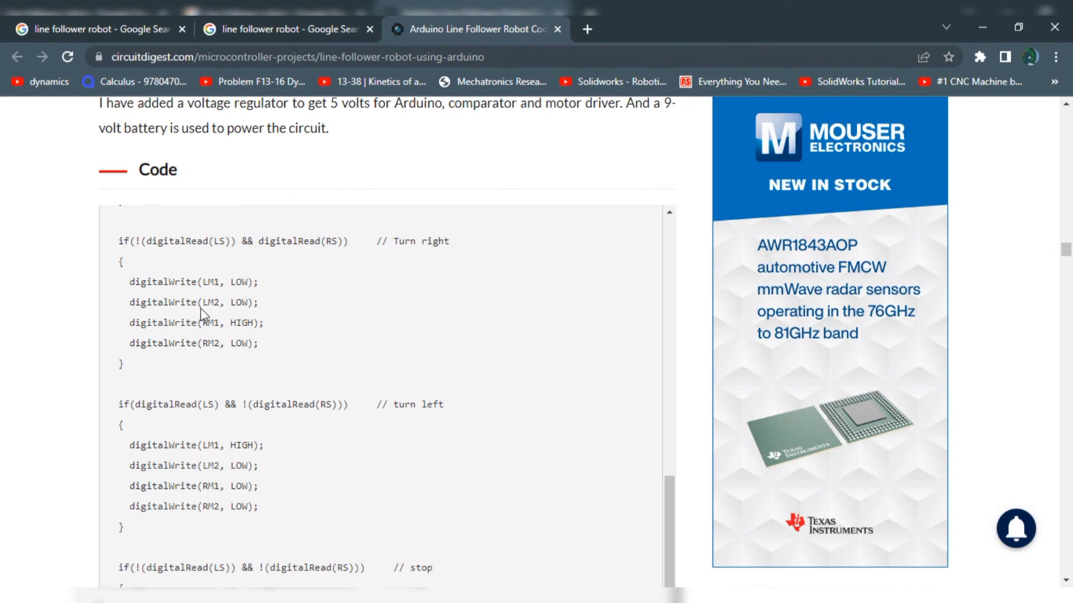
Highlight the turn-right RM1, HIGH argument, then scroll to the turn-left and stop conditions
{"action": "mouse_move", "coordinate": [197, 324]}
{"action": "left_mouse_down"}
{"action": "mouse_move", "coordinate": [254, 333]}
{"action": "mouse_move", "coordinate": [270, 324]}
{"action": "left_mouse_up"}
{"action": "left_click", "coordinate": [219, 324]}
{"action": "left_click", "coordinate": [282, 288]}
{"action": "scroll", "coordinate": [204, 312], "scroll_direction": "down", "scroll_amount": 3}
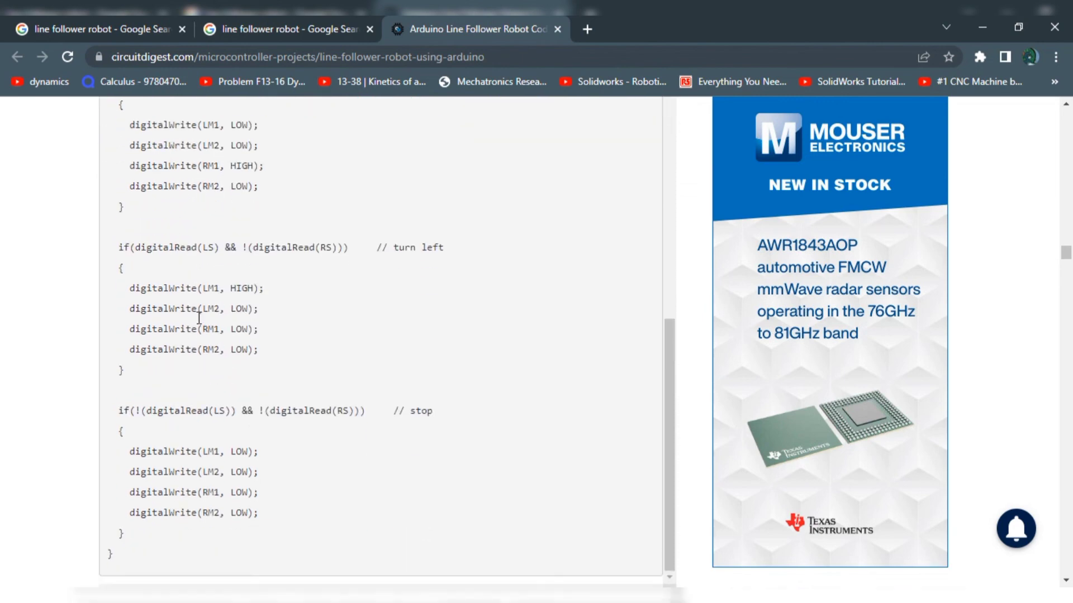
{"action": "scroll", "coordinate": [327, 223], "scroll_direction": "down", "scroll_amount": 2}
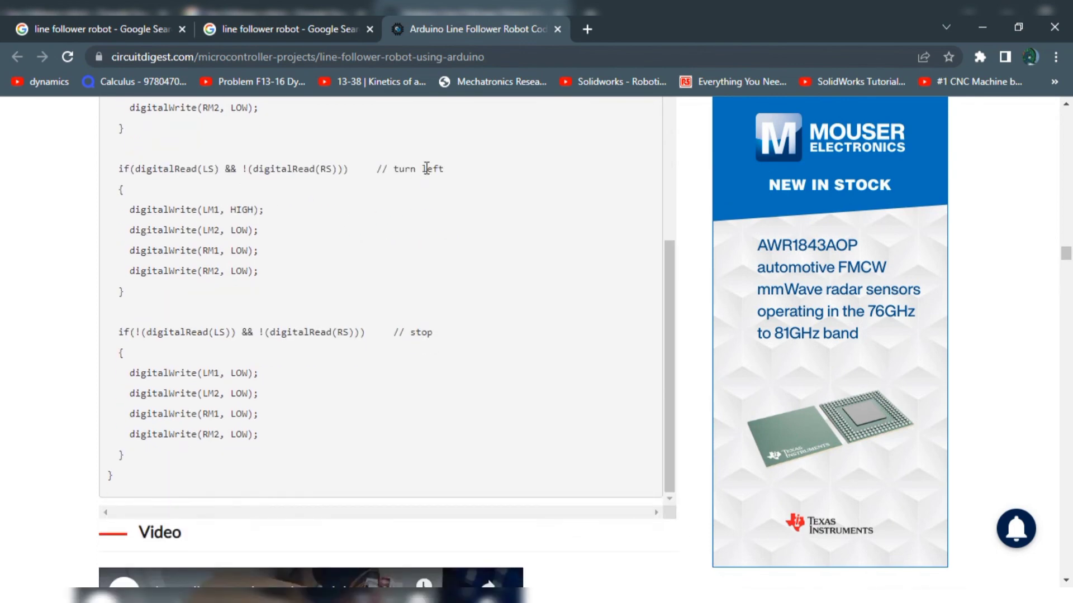